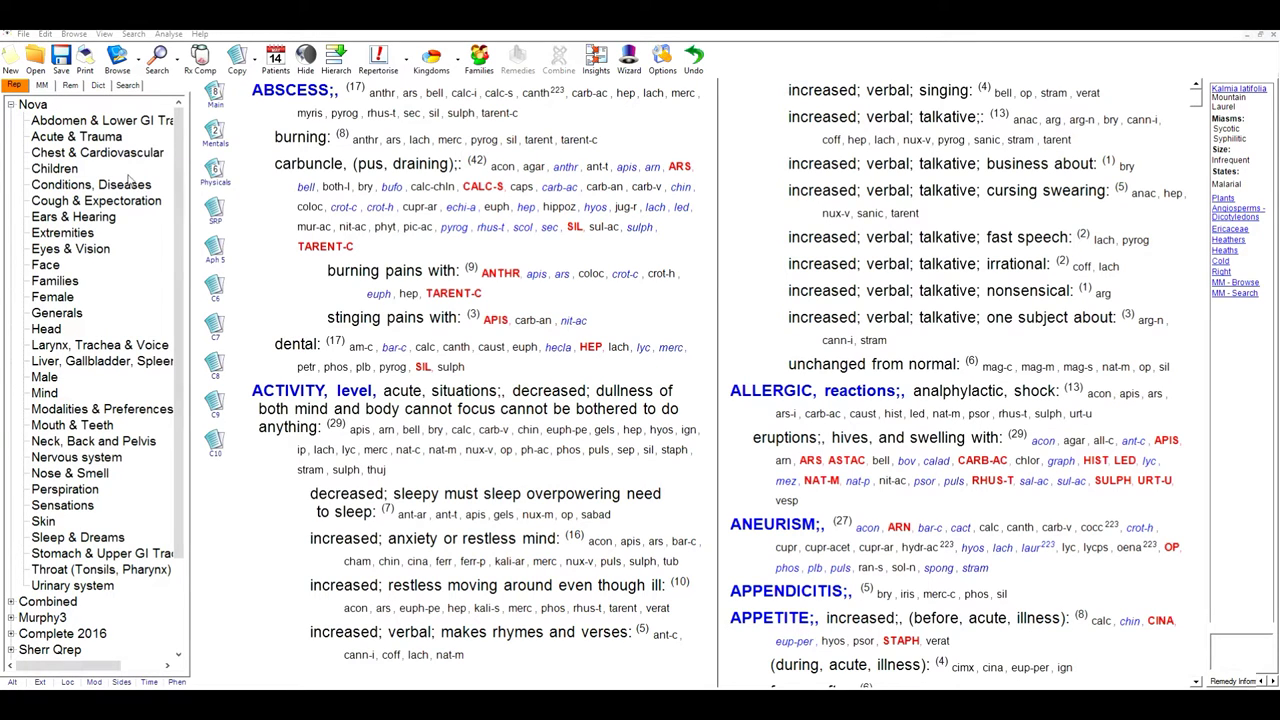
Jump to the DEVELOPMENT rubrics in Nova's Children chapter by typing 'Dev'
{"action": "left_click", "coordinate": [70, 171]}
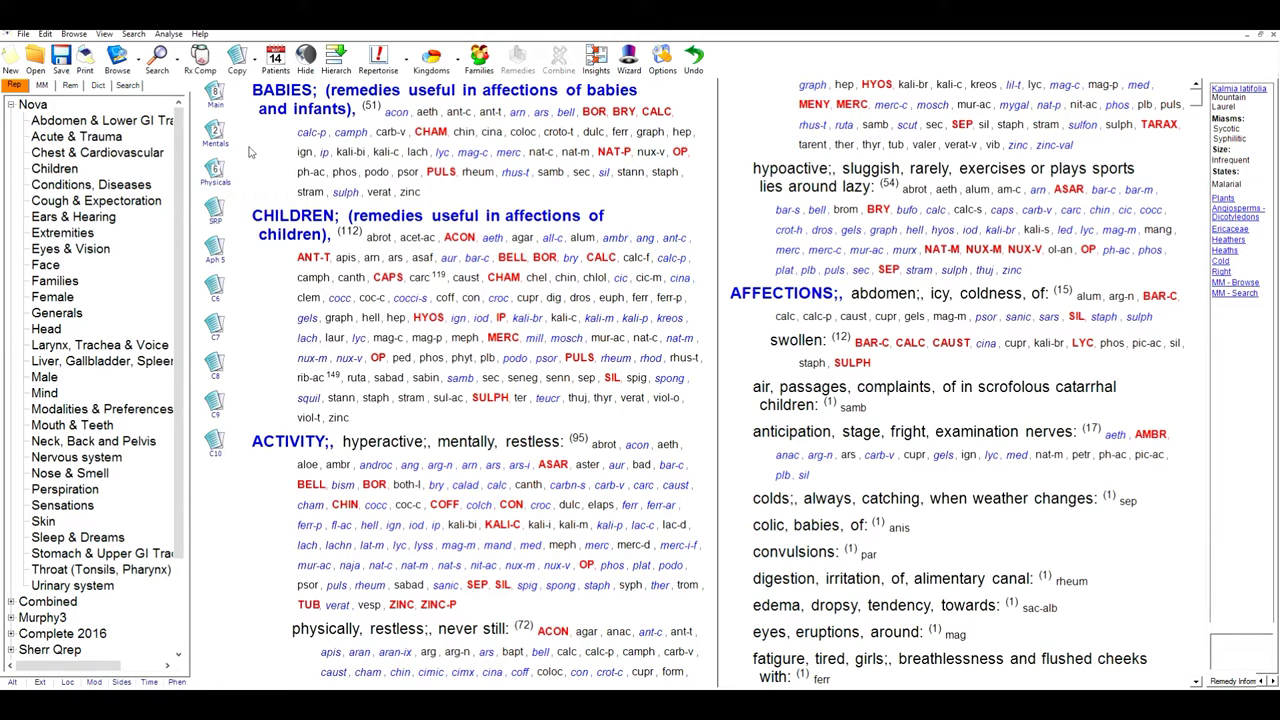
{"action": "type", "text": "Dev"}
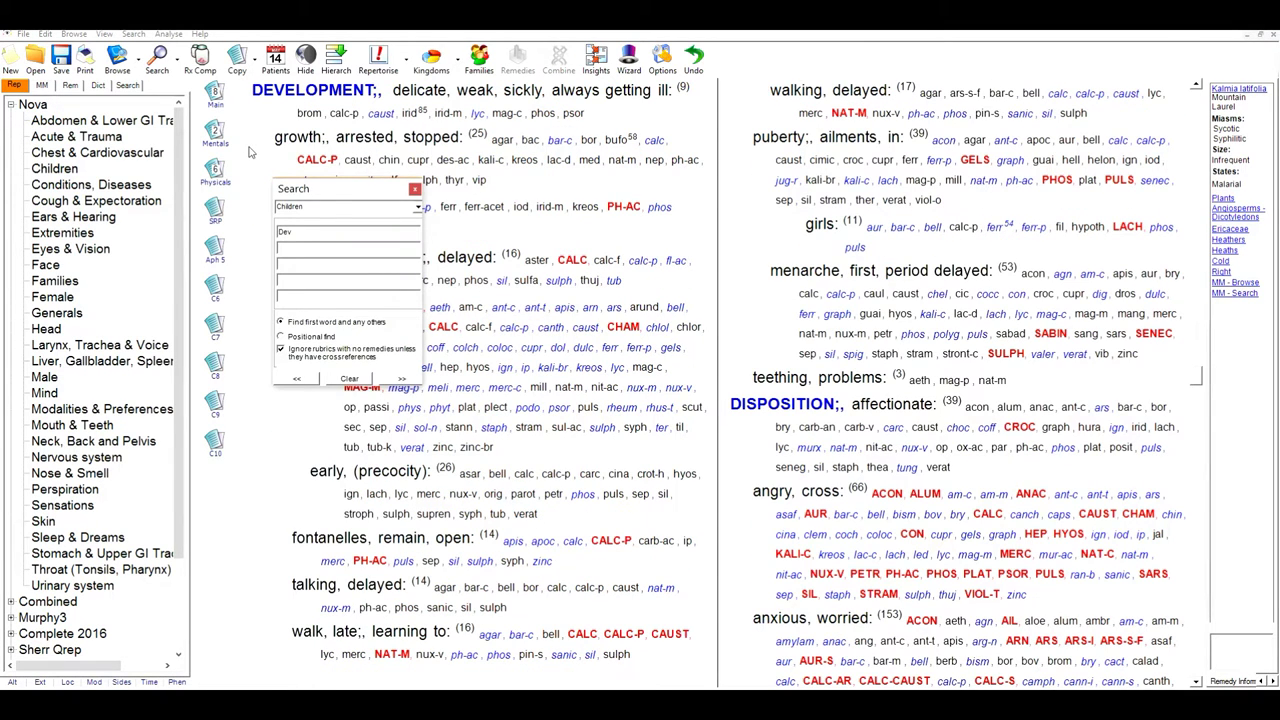
{"action": "left_click", "coordinate": [415, 188]}
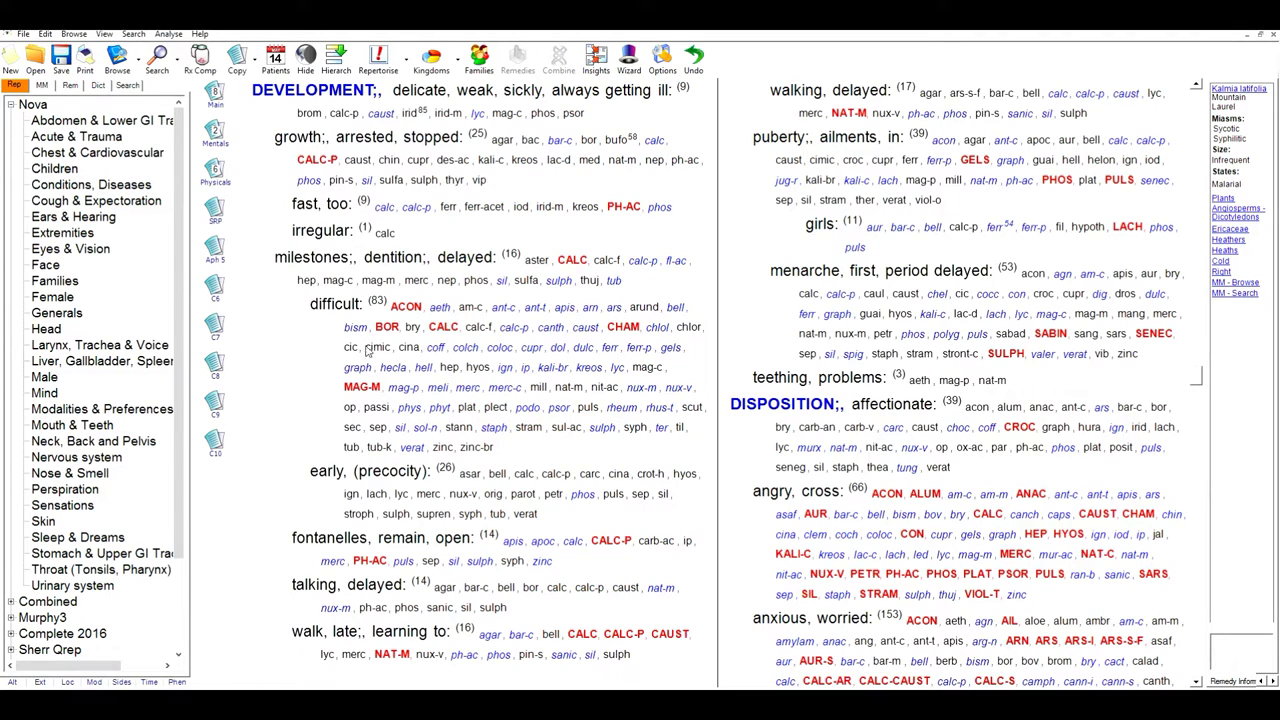
View the rubrics as a hierarchy with puberty expanded, restore the full listing, and collapse Nova
{"action": "left_click", "coordinate": [335, 58]}
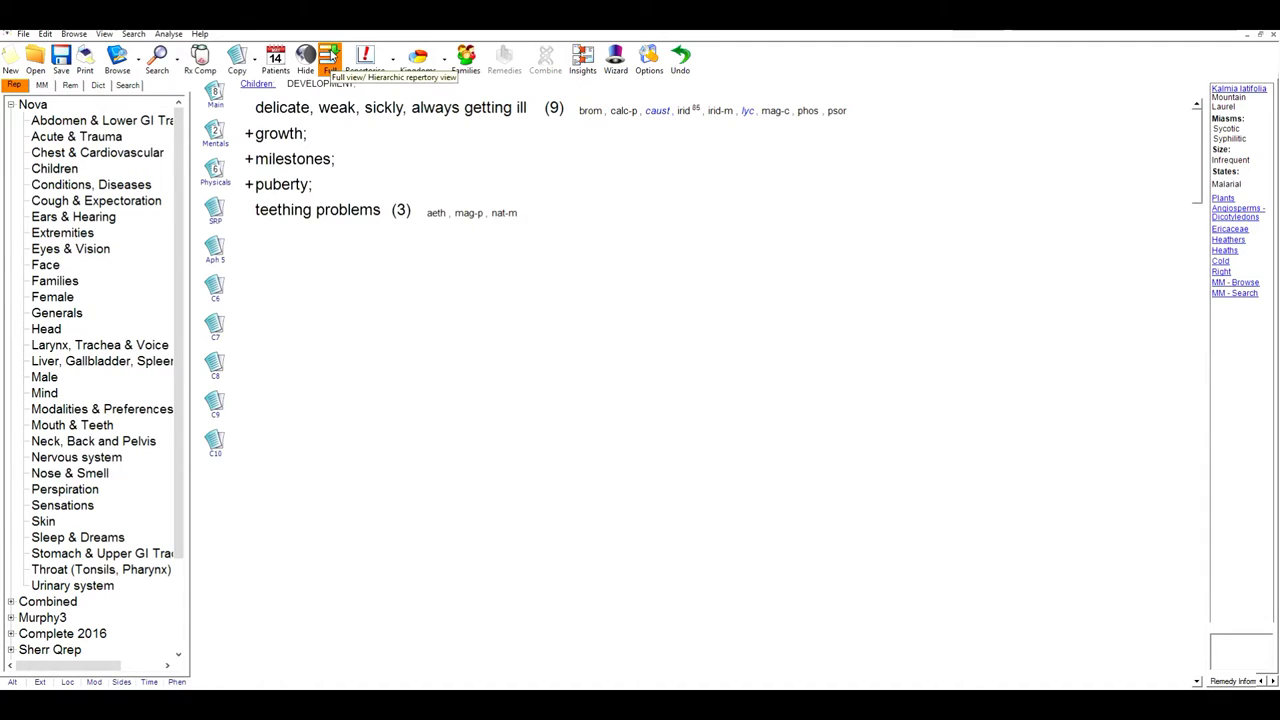
{"action": "left_click", "coordinate": [256, 186]}
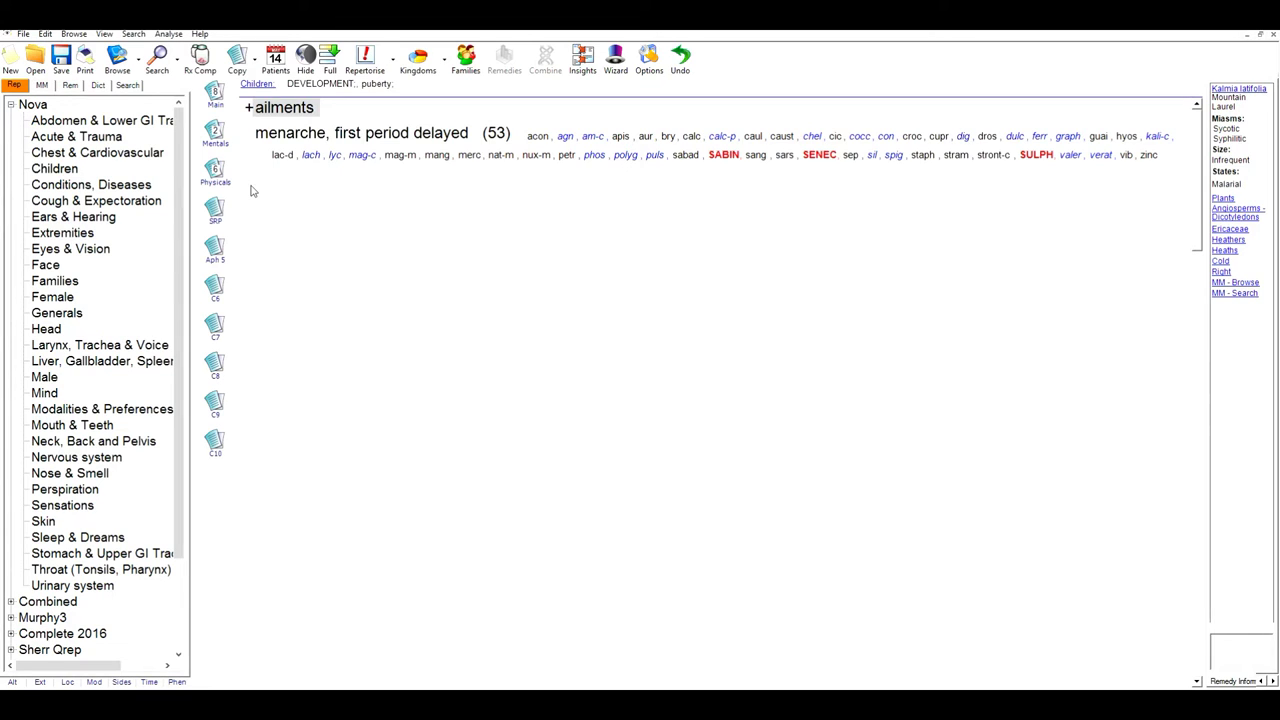
{"action": "left_click", "coordinate": [330, 60]}
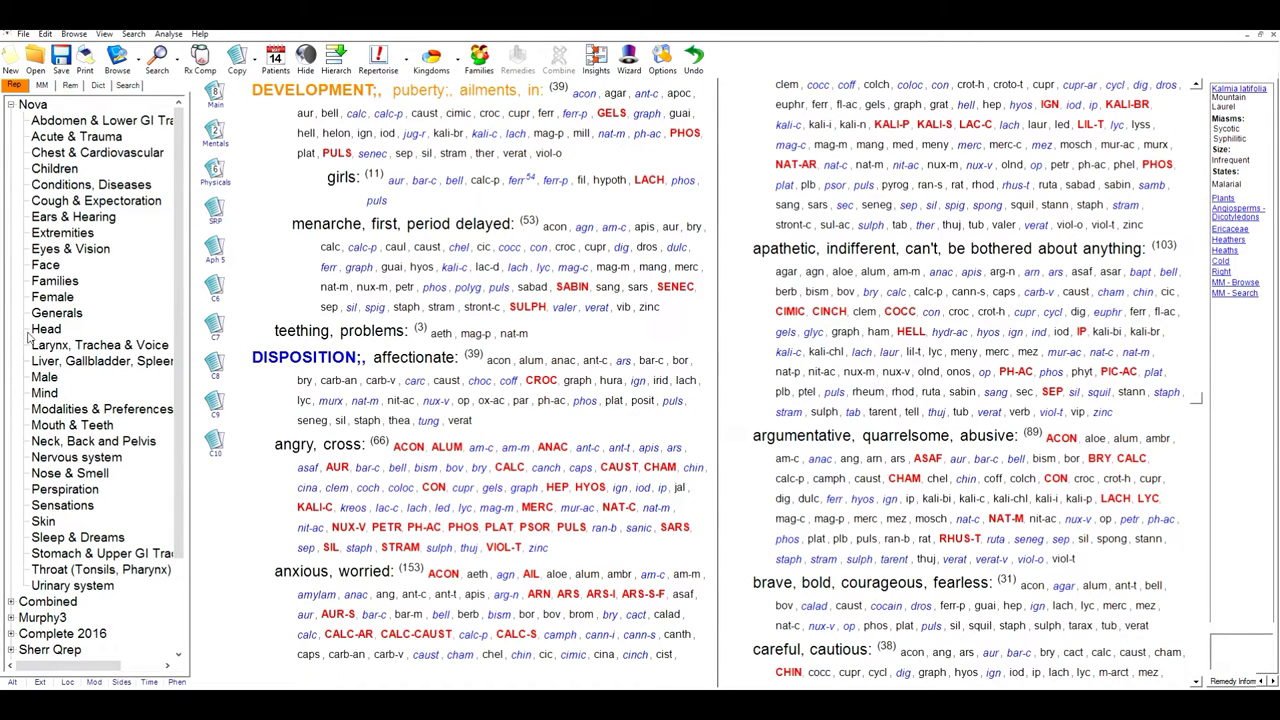
{"action": "left_click", "coordinate": [10, 105]}
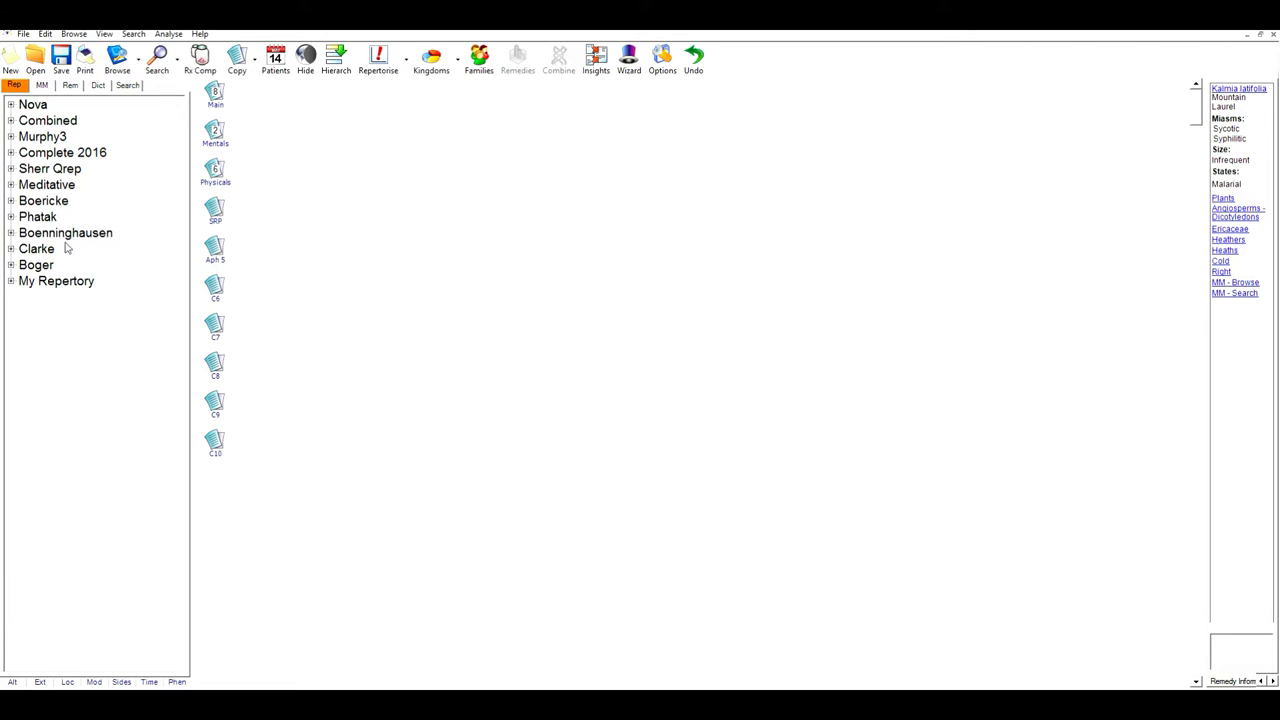
Show Sherr Qrep's Qualities grid, then collapse Sherr Qrep and expand Nova's chapters
{"action": "left_click", "coordinate": [12, 170]}
{"action": "left_click", "coordinate": [46, 186]}
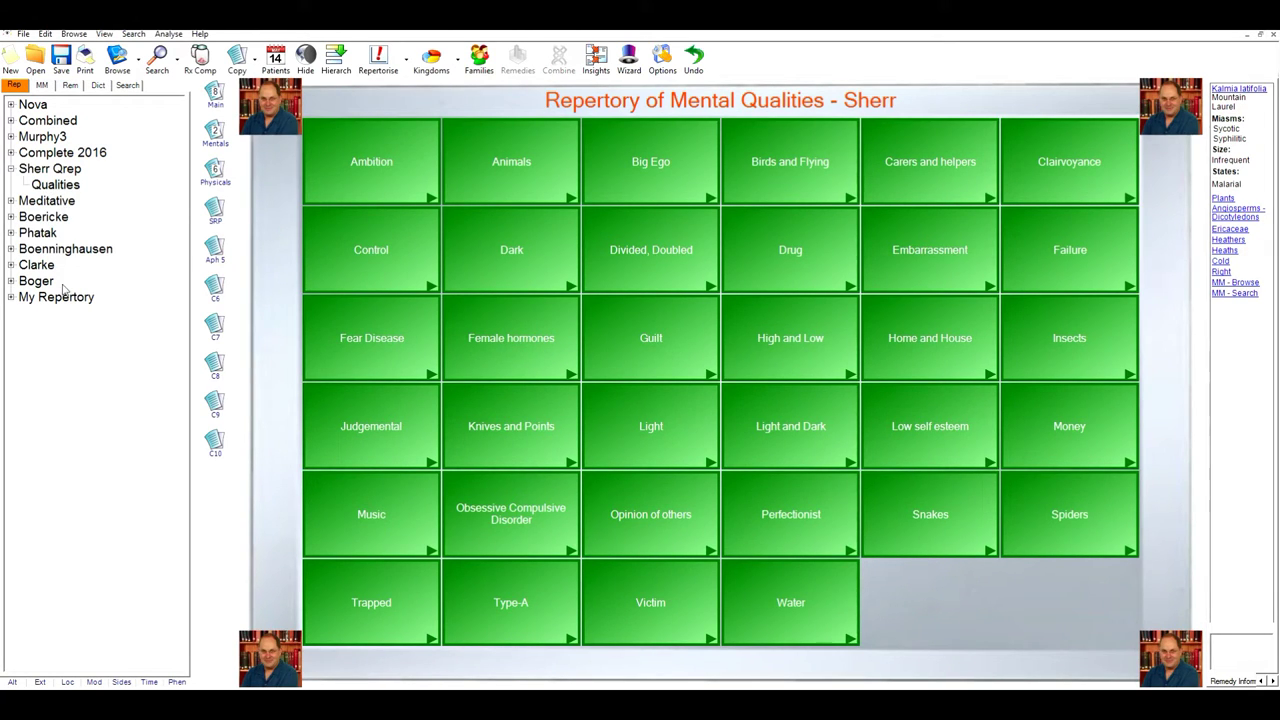
{"action": "left_click", "coordinate": [11, 169]}
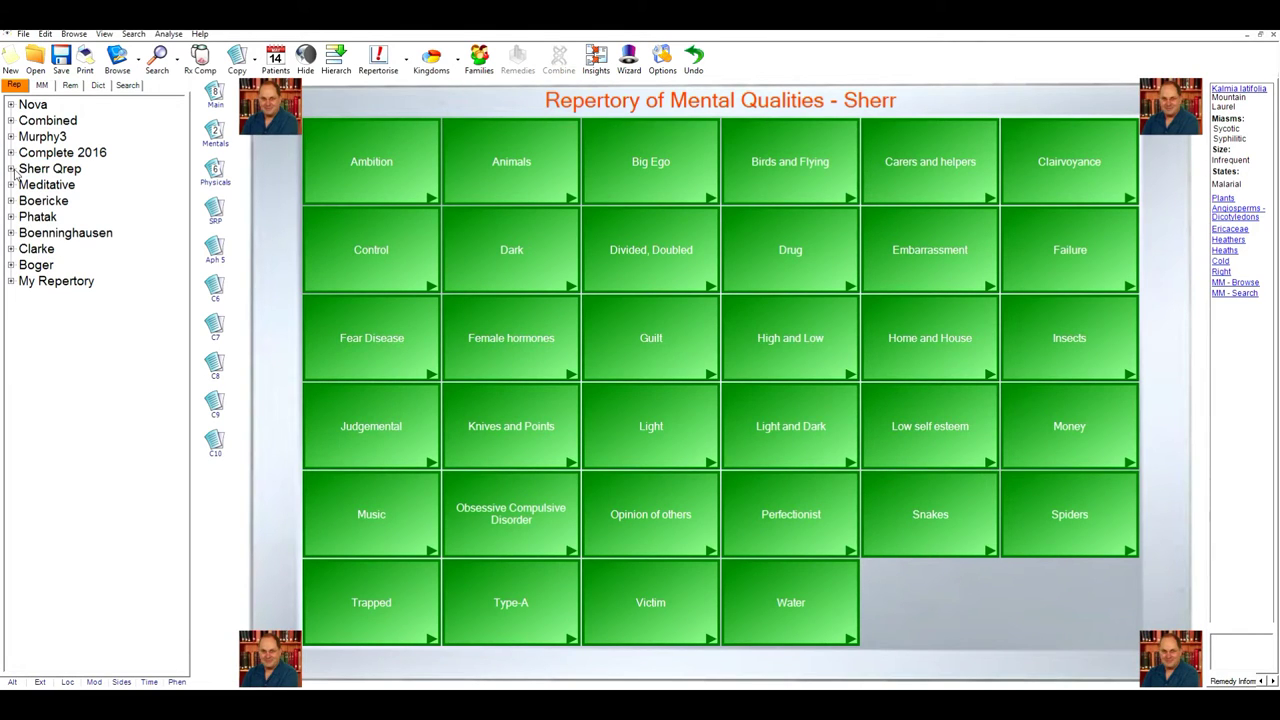
{"action": "left_click", "coordinate": [11, 104]}
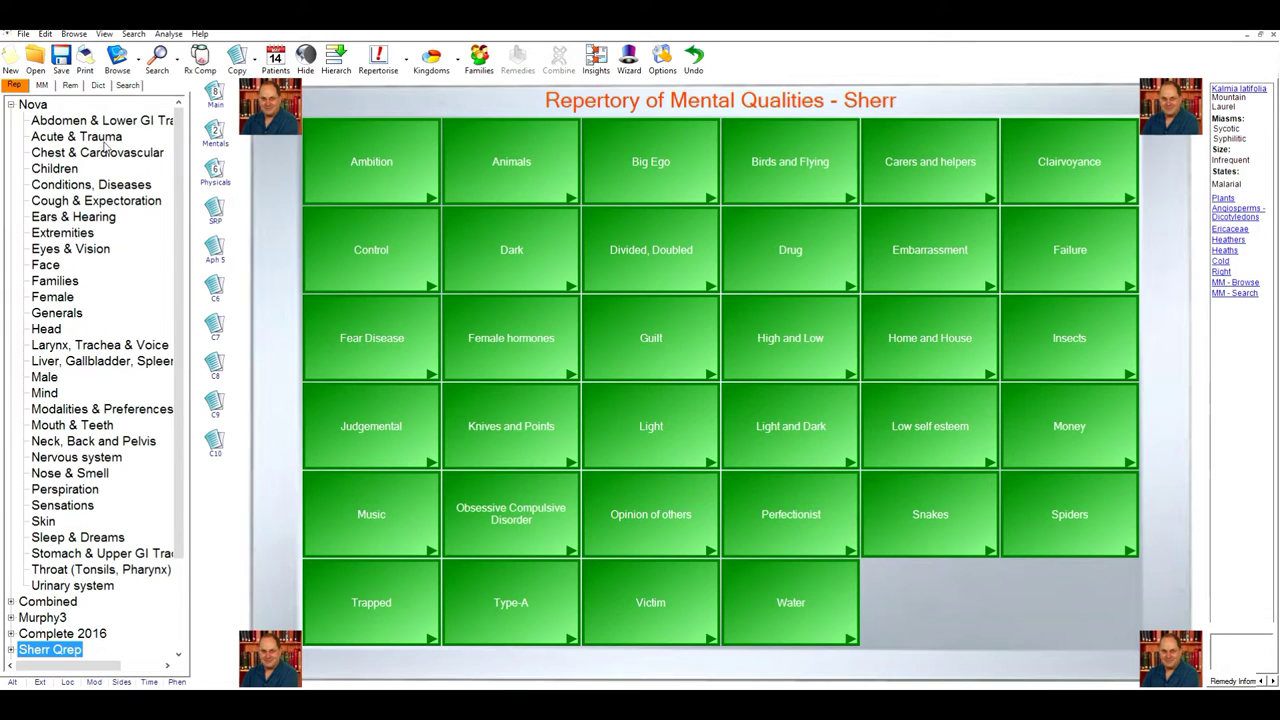
Search the repertories for 'insec' to list all insect-related rubrics
{"action": "left_click", "coordinate": [158, 62]}
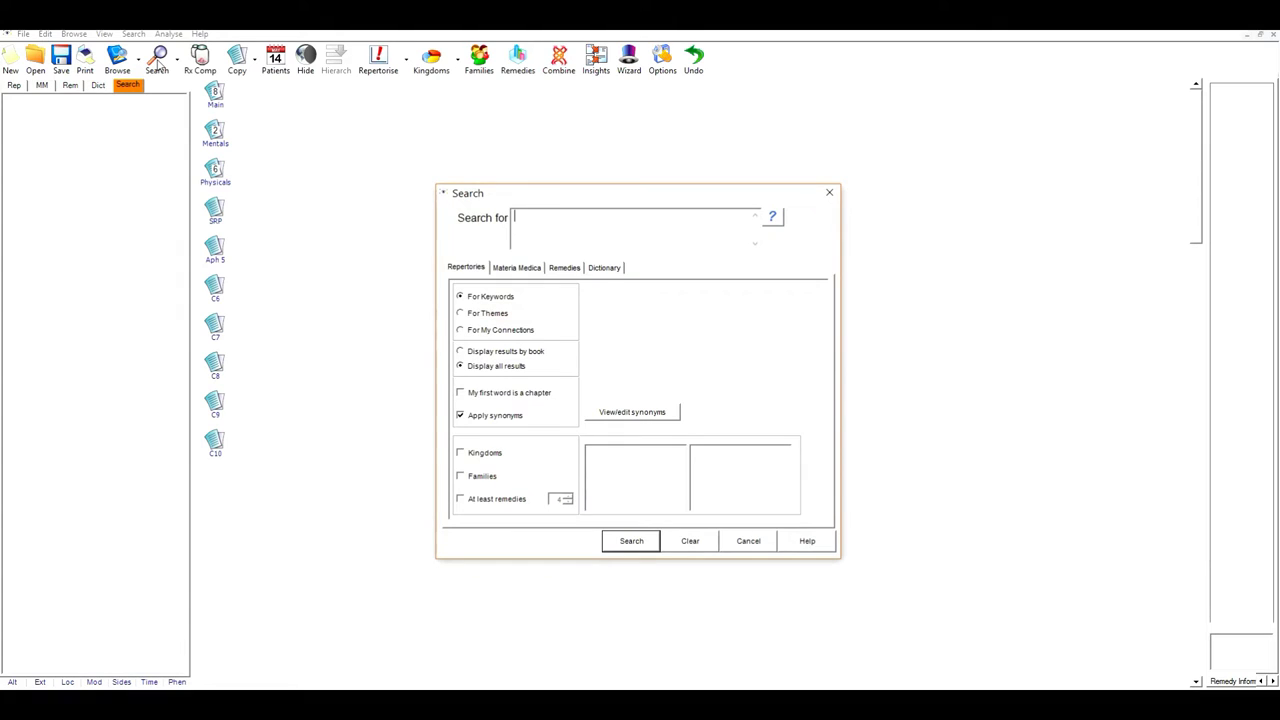
{"action": "type", "text": "insect"}
{"action": "key", "text": "Return"}
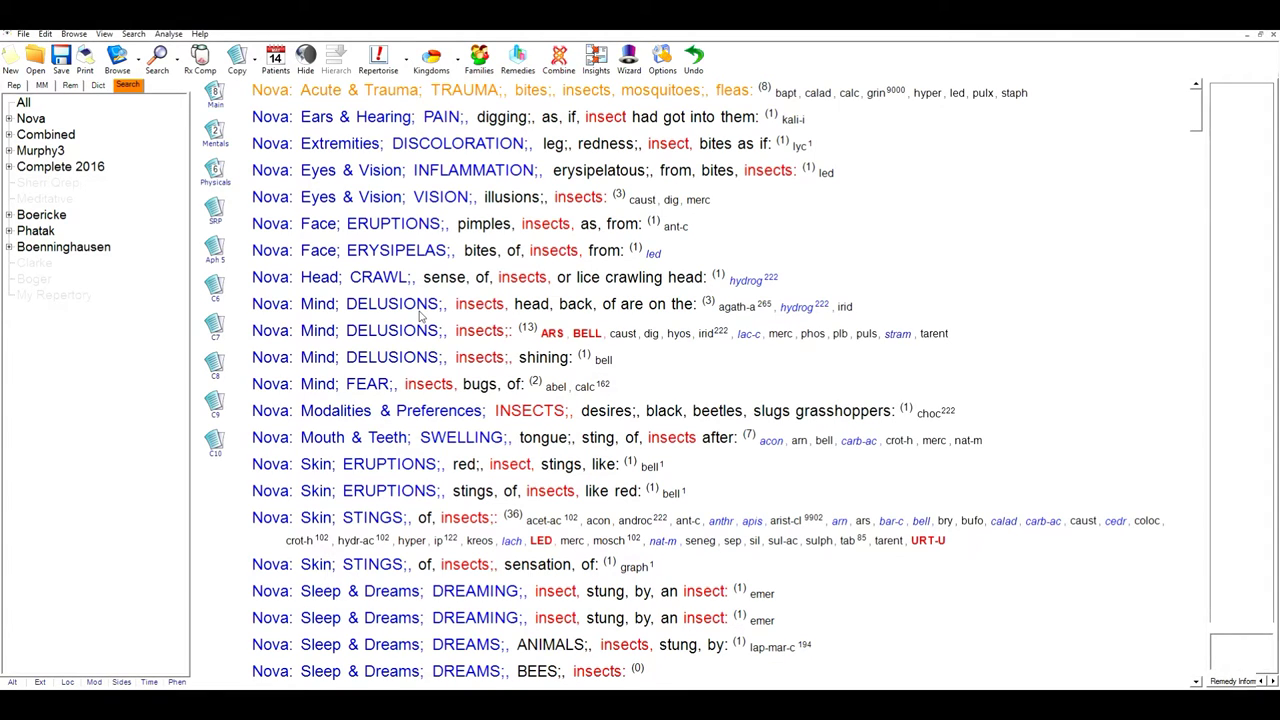
Filter the insect matches to Murphy3's Clinical chapter, showing the BITES, animals and insects rubrics
{"action": "left_click", "coordinate": [9, 150]}
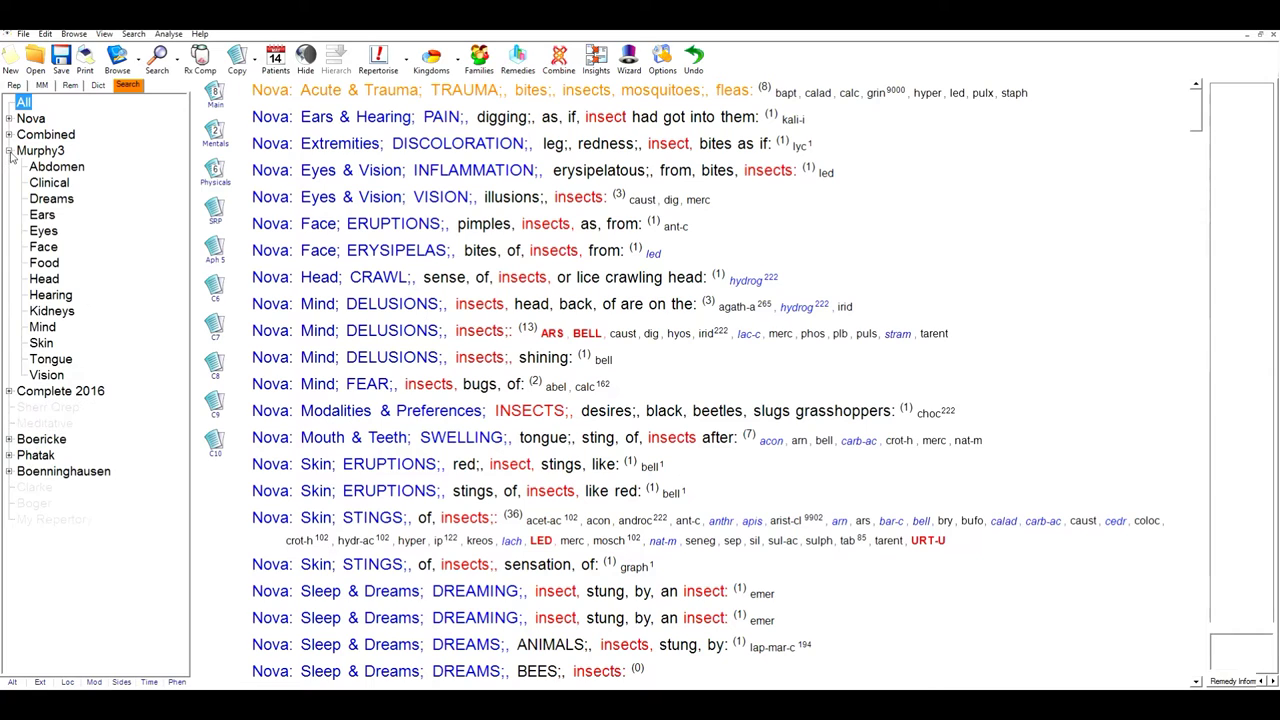
{"action": "left_click", "coordinate": [56, 186]}
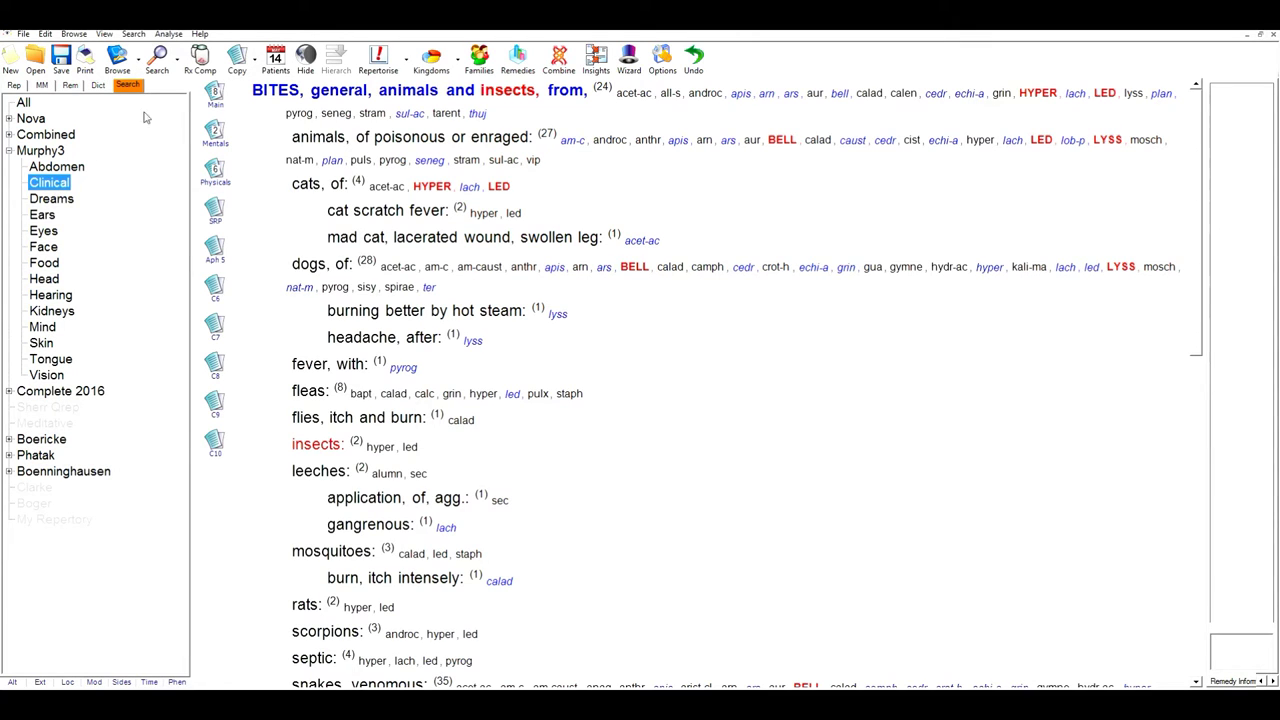
{"action": "left_click", "coordinate": [217, 99]}
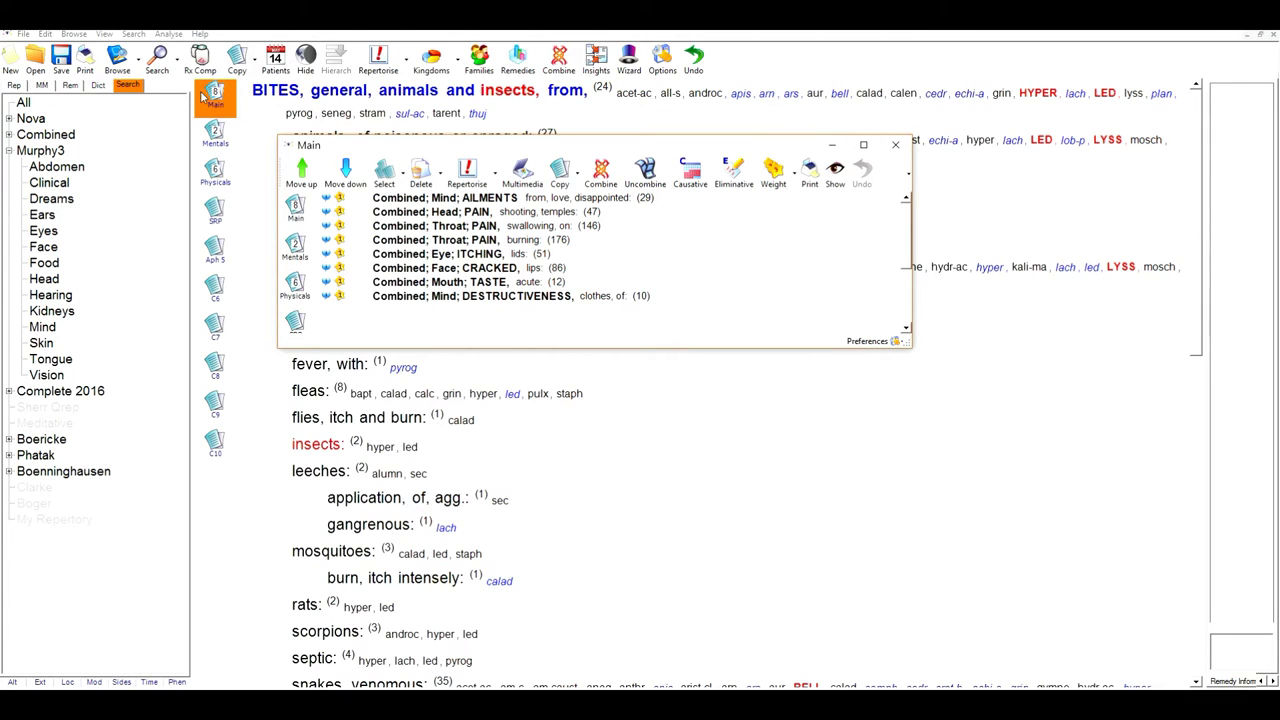
Repertorise the Main rubrics as a kingdoms pie chart and break the fungi share into orders
{"action": "left_click", "coordinate": [390, 62]}
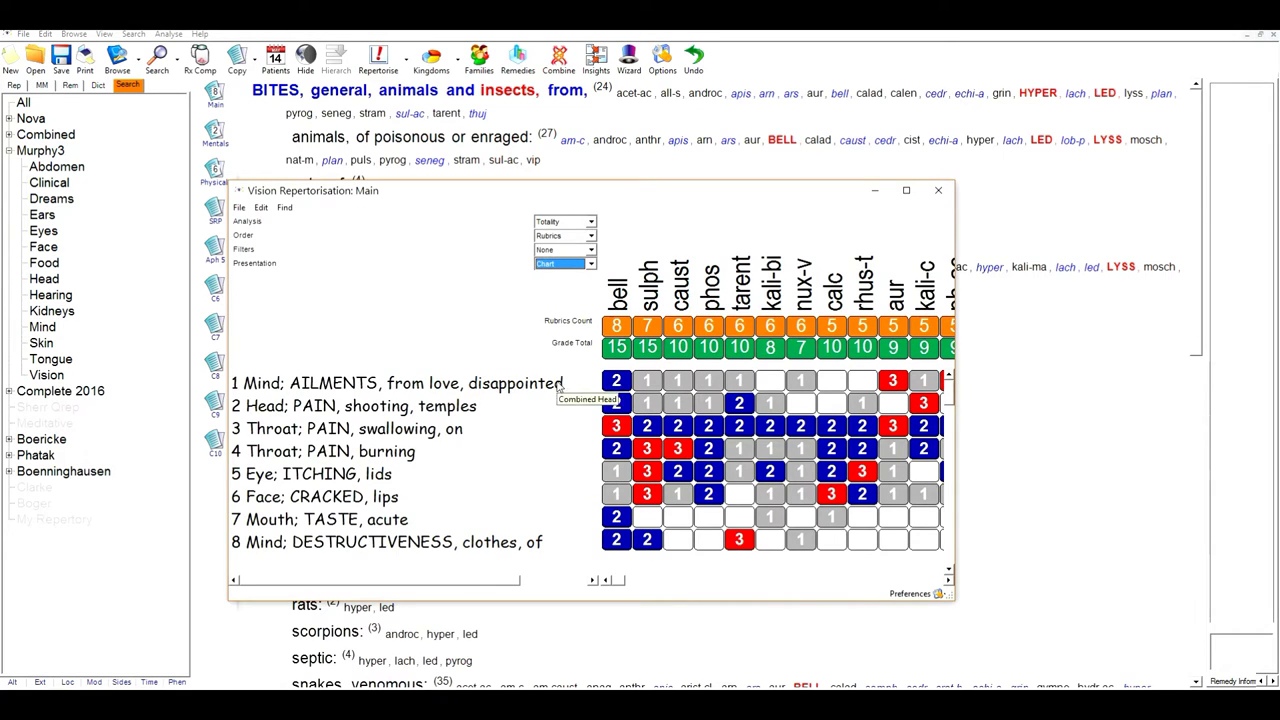
{"action": "left_click", "coordinate": [588, 264]}
{"action": "left_click", "coordinate": [570, 322]}
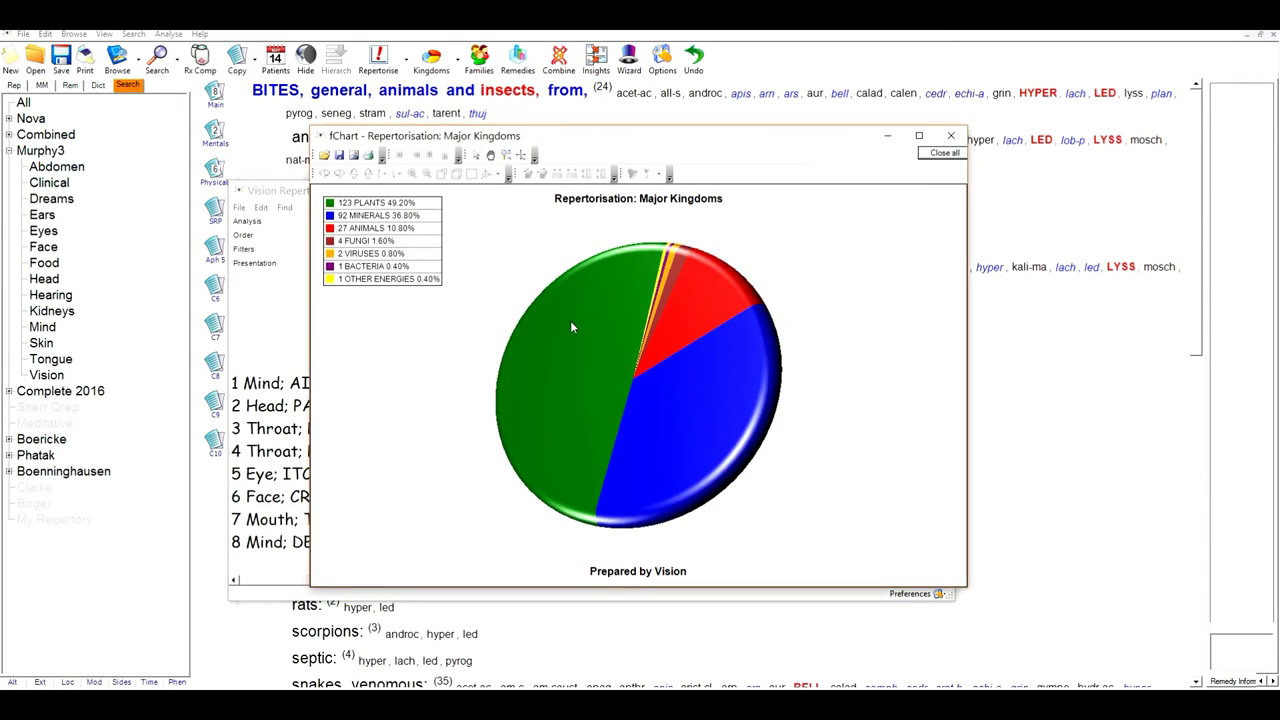
{"action": "left_click", "coordinate": [674, 267]}
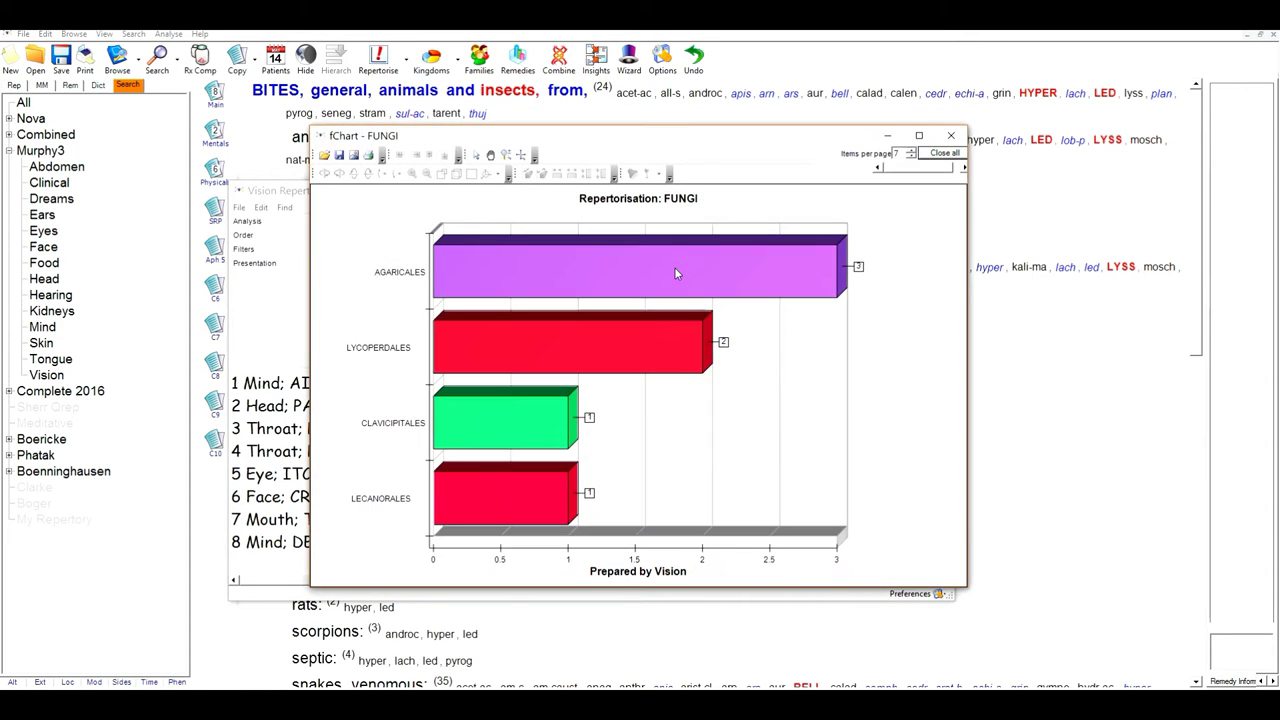
Close the FUNGI chart, the Major Kingdoms chart and the repertorisation grid
{"action": "left_click", "coordinate": [944, 152]}
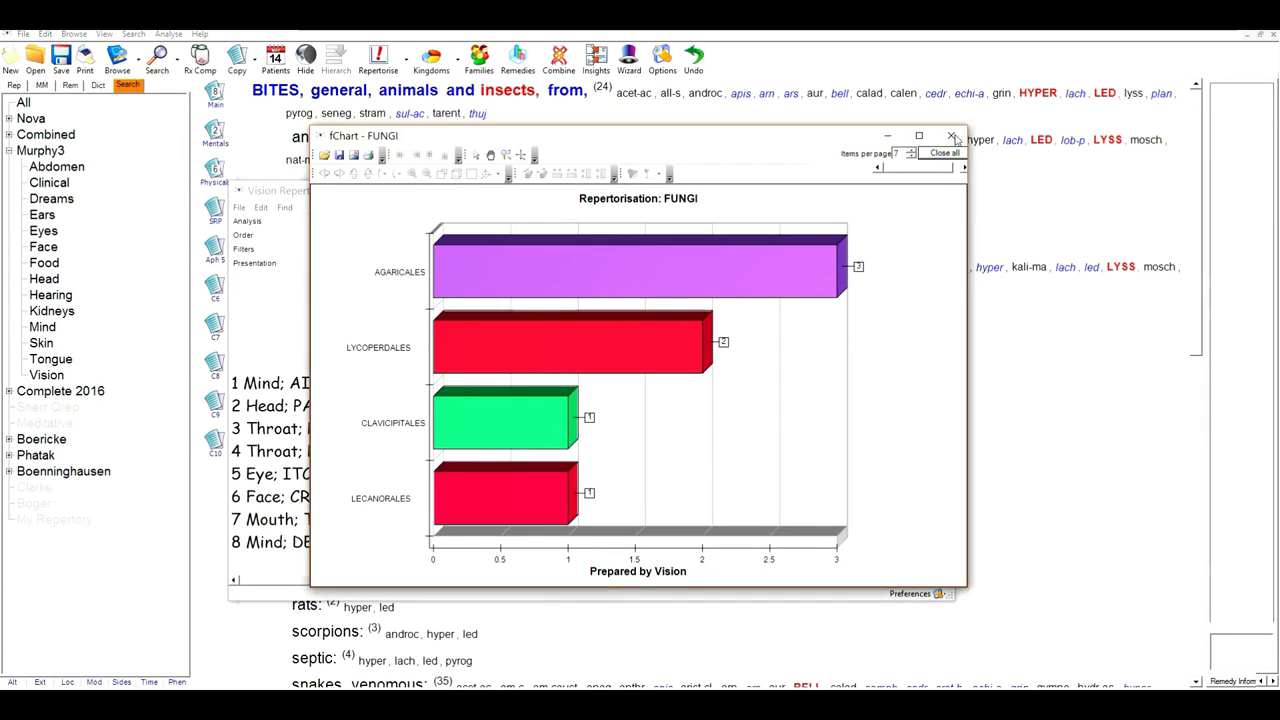
{"action": "left_click", "coordinate": [950, 154]}
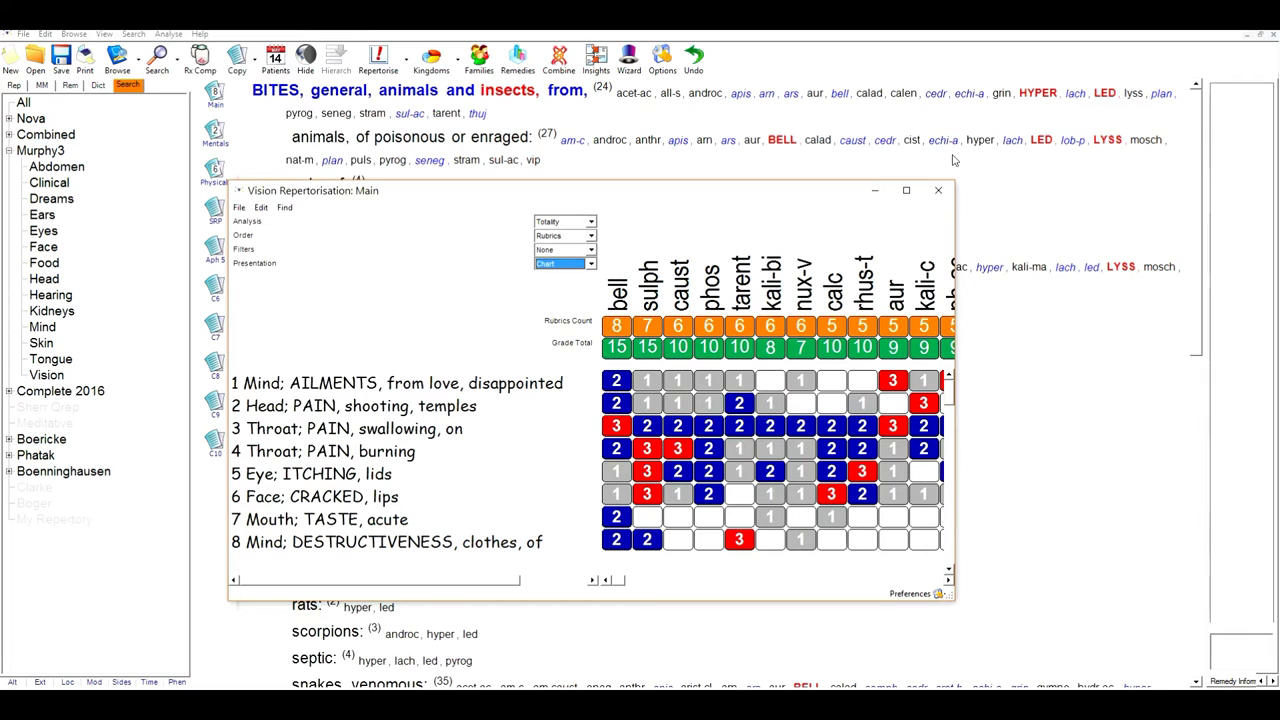
{"action": "left_click", "coordinate": [938, 190]}
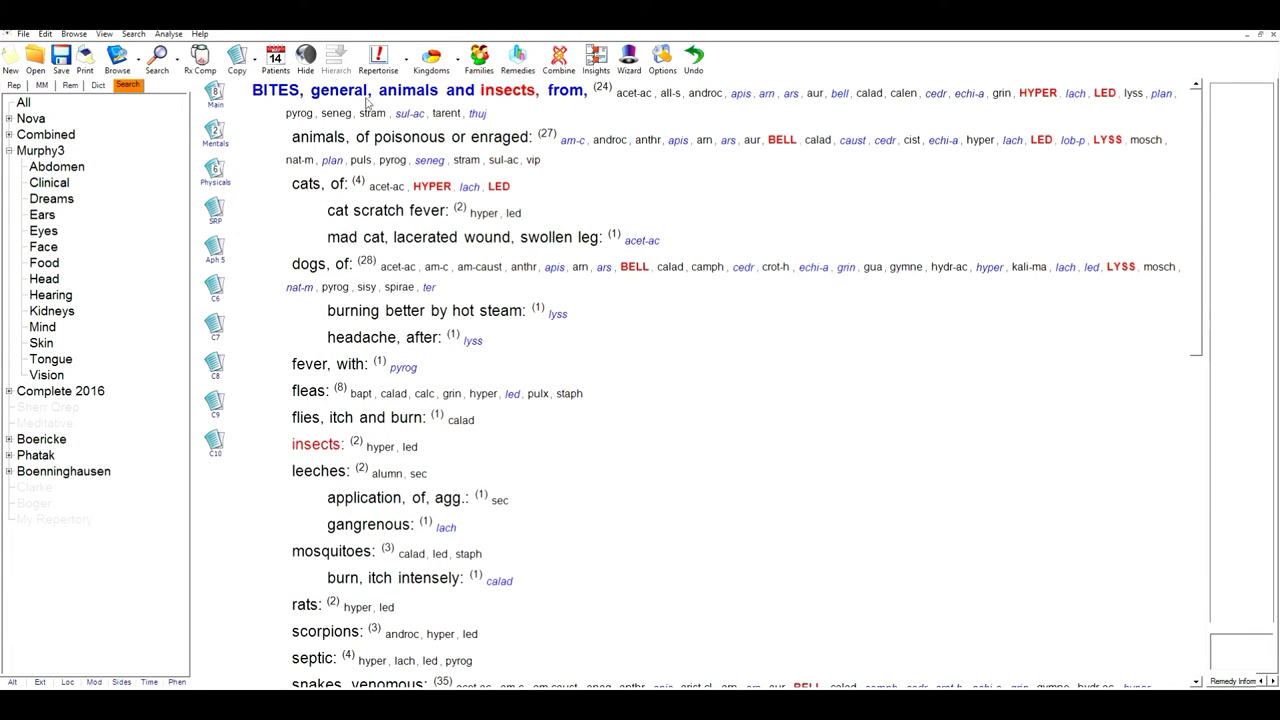
{"action": "left_click", "coordinate": [200, 58]}
{"action": "left_click_drag", "start_coordinate": [398, 149], "coordinate": [630, 134]}
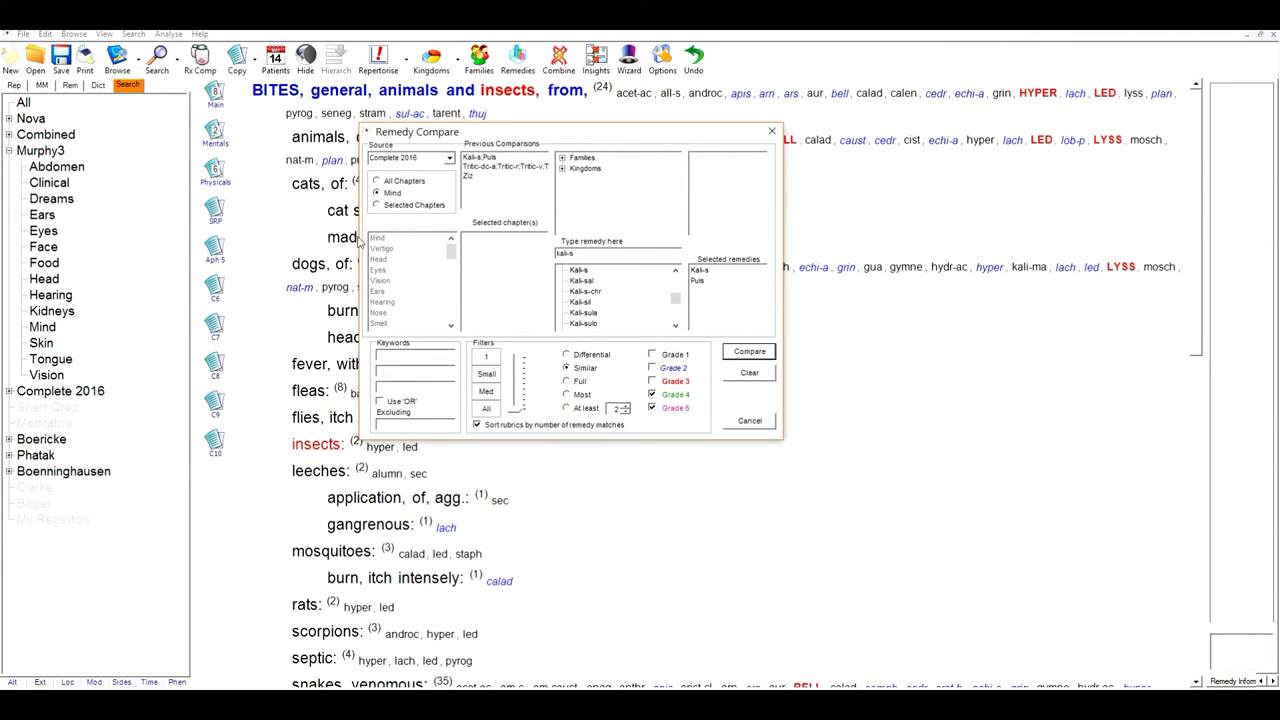
{"action": "left_click", "coordinate": [749, 352]}
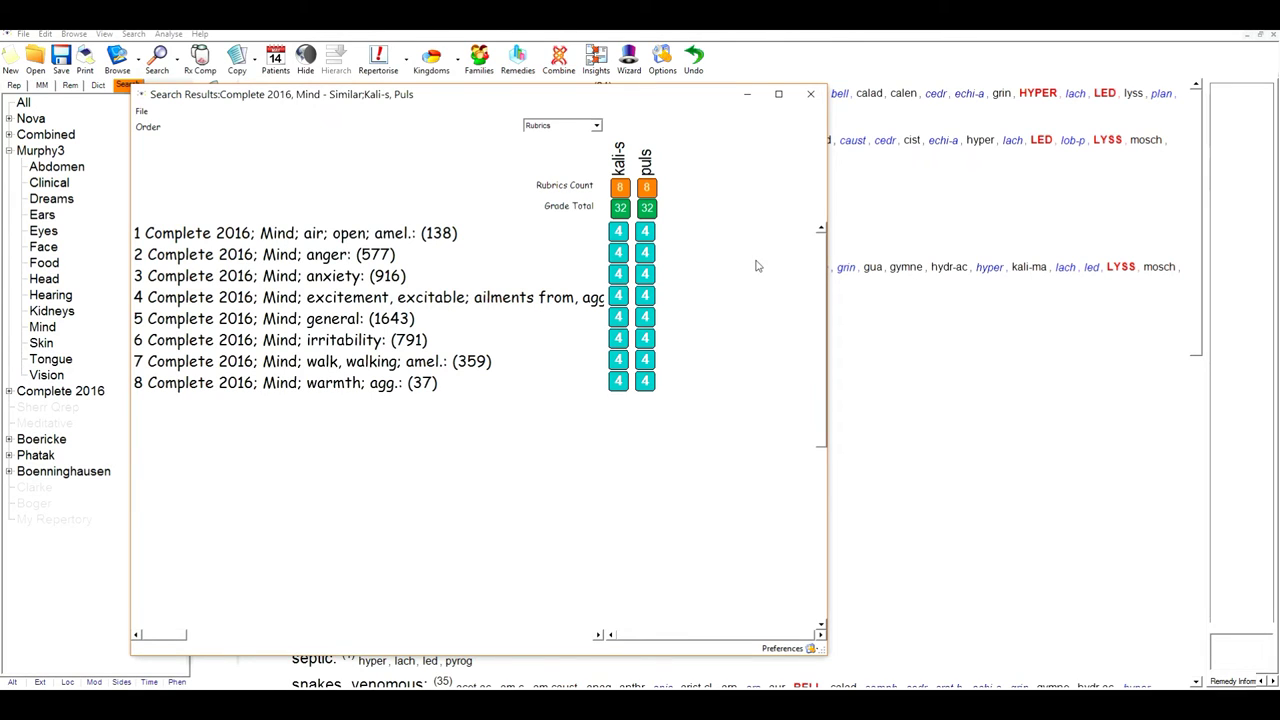
{"action": "left_click", "coordinate": [810, 94]}
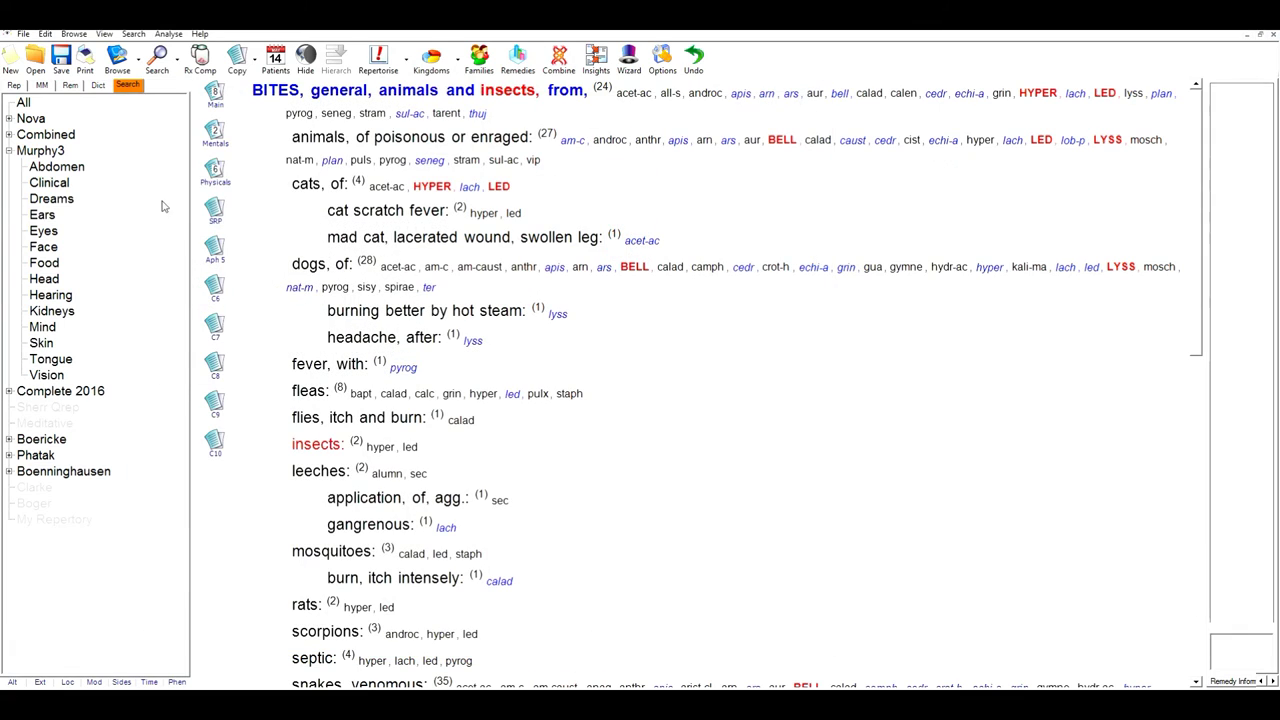
Show Aconitum napellus remedy information and check its sound recordings list
{"action": "left_click", "coordinate": [70, 85]}
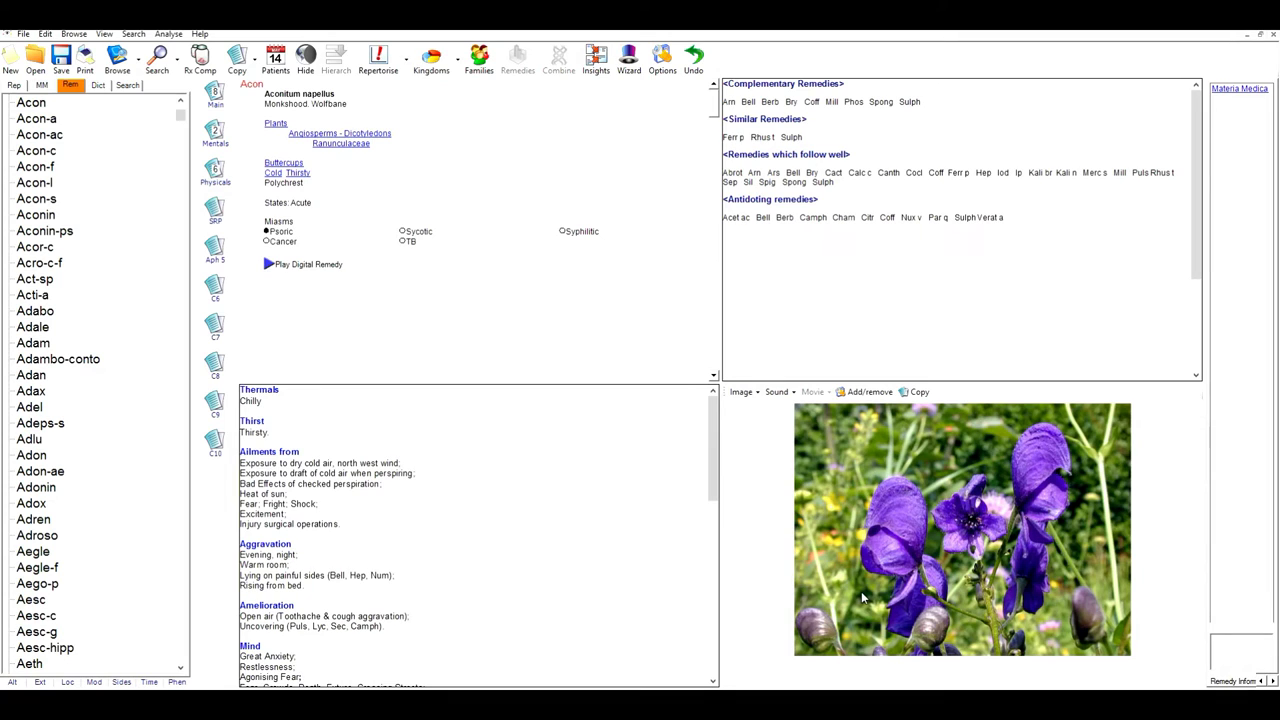
{"action": "left_click", "coordinate": [793, 392]}
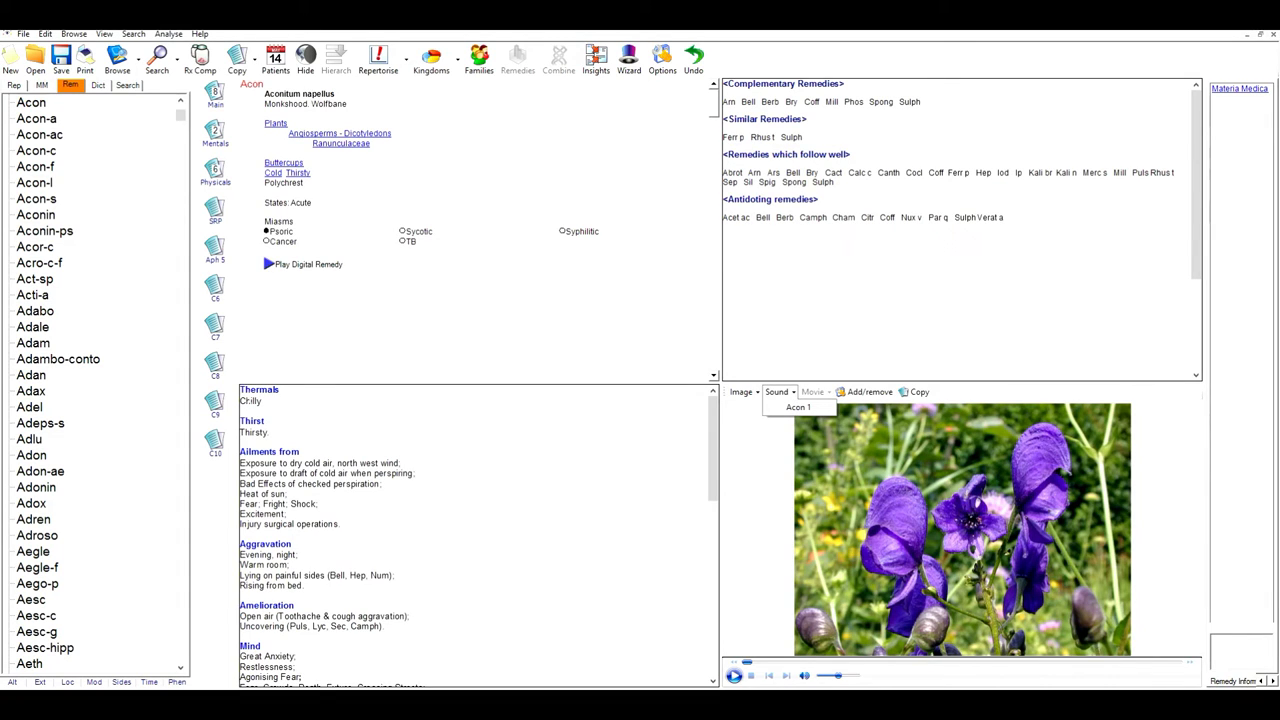
{"action": "key", "text": "Escape"}
Add the heading 'Supplemented' above the Thermals notes
{"action": "scroll", "coordinate": [247, 402], "scroll_direction": "up", "scroll_amount": 1}
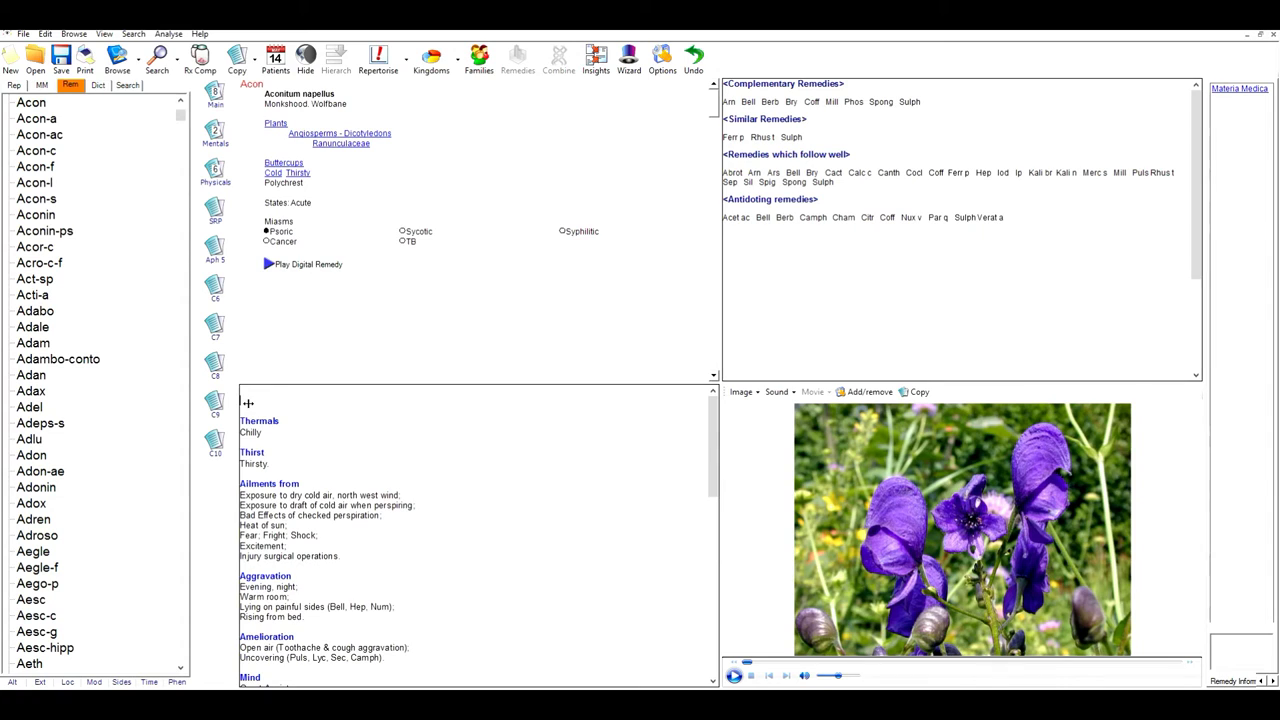
{"action": "left_click", "coordinate": [247, 402]}
{"action": "type", "text": "Supplemnted"}
{"action": "key", "text": "BackSpace"}
{"action": "key", "text": "BackSpace"}
{"action": "type", "text": "ent"}
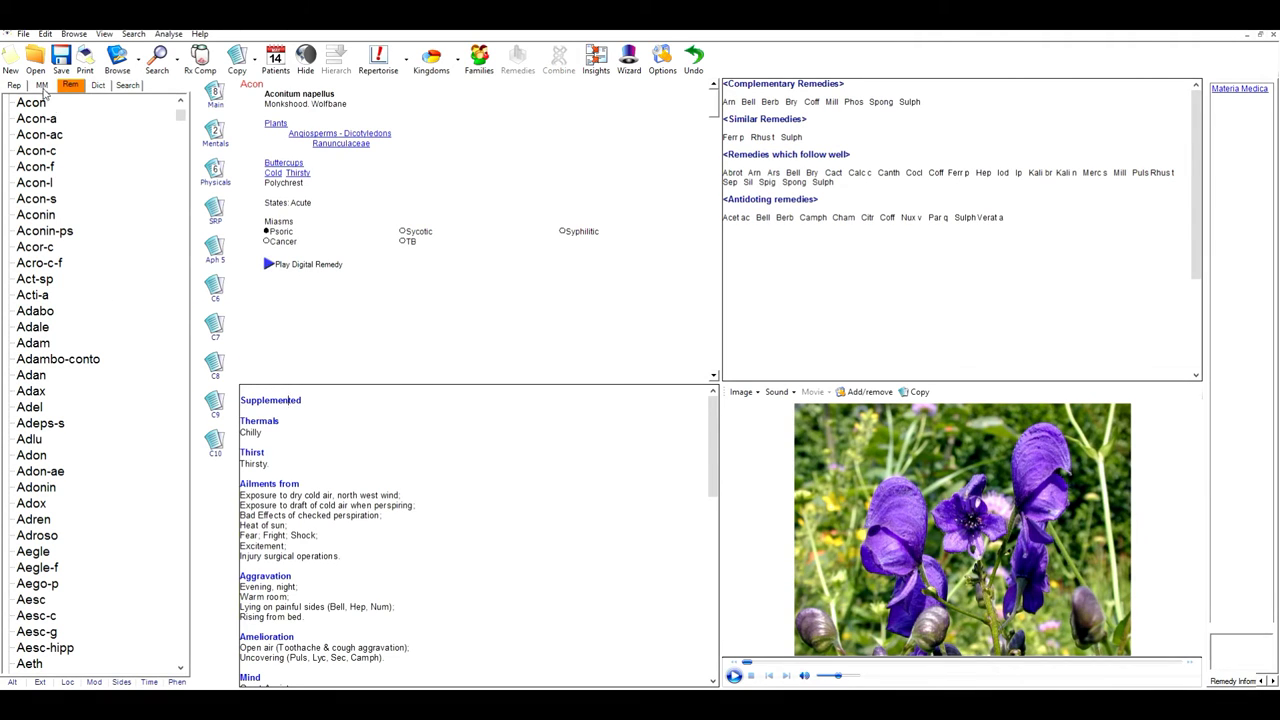
Show the ACETIC ACID keynote text from Allens Keynotes in the materia medica library
{"action": "left_click", "coordinate": [42, 86]}
{"action": "left_click", "coordinate": [10, 120]}
{"action": "left_click", "coordinate": [45, 121]}
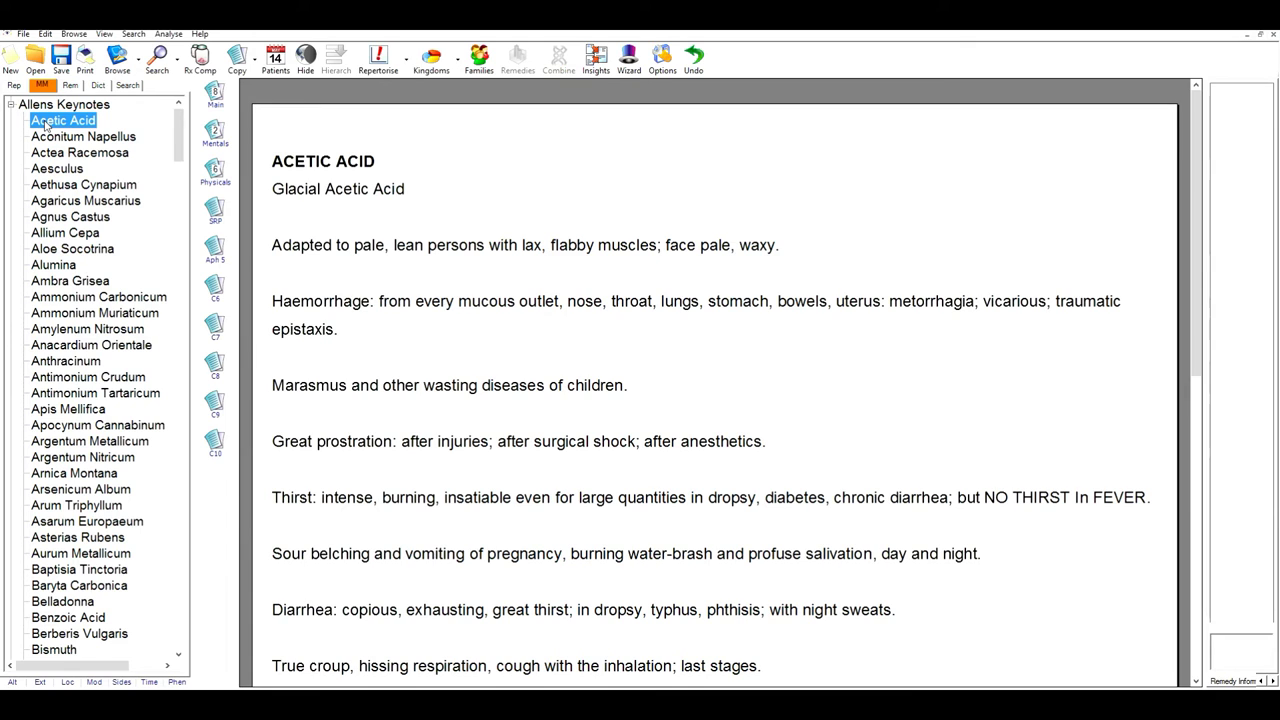
{"action": "left_click", "coordinate": [162, 62]}
Search 'cheese' in the repertories, then the materia medica, and read Arsenicum Album's Allens Keynotes passage
{"action": "type", "text": "cheese"}
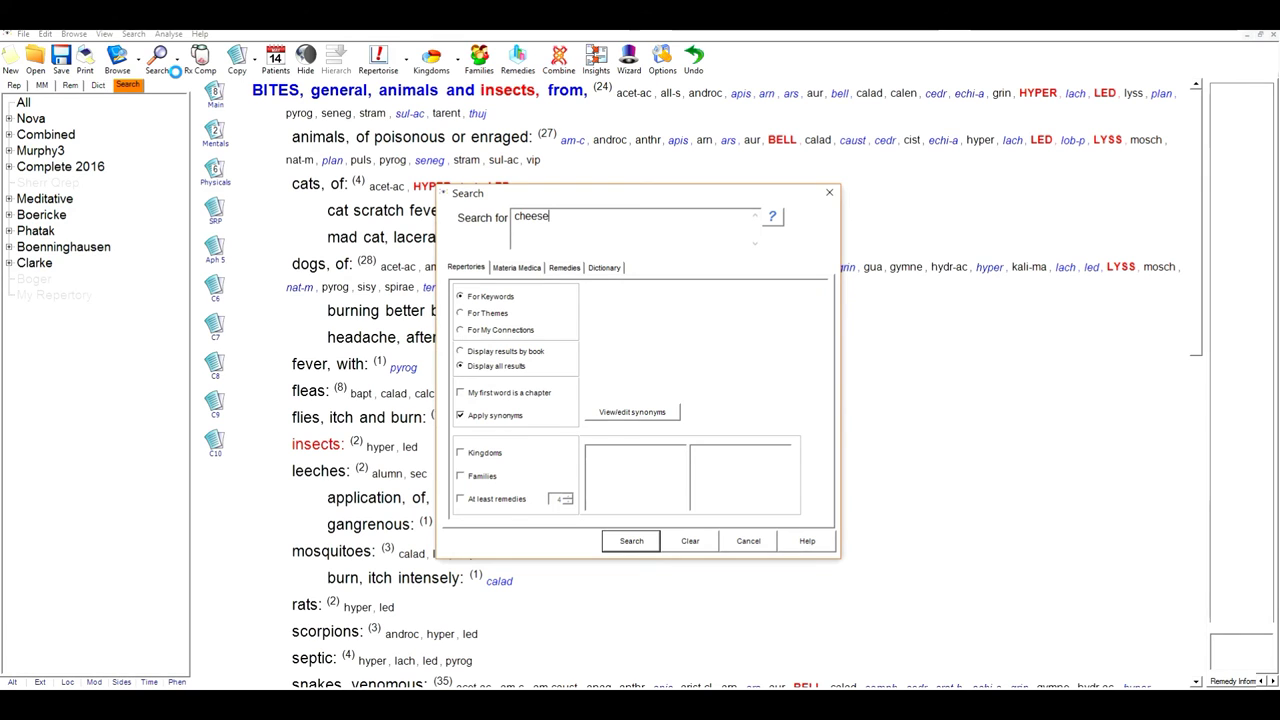
{"action": "key", "text": "Return"}
{"action": "left_click", "coordinate": [160, 60]}
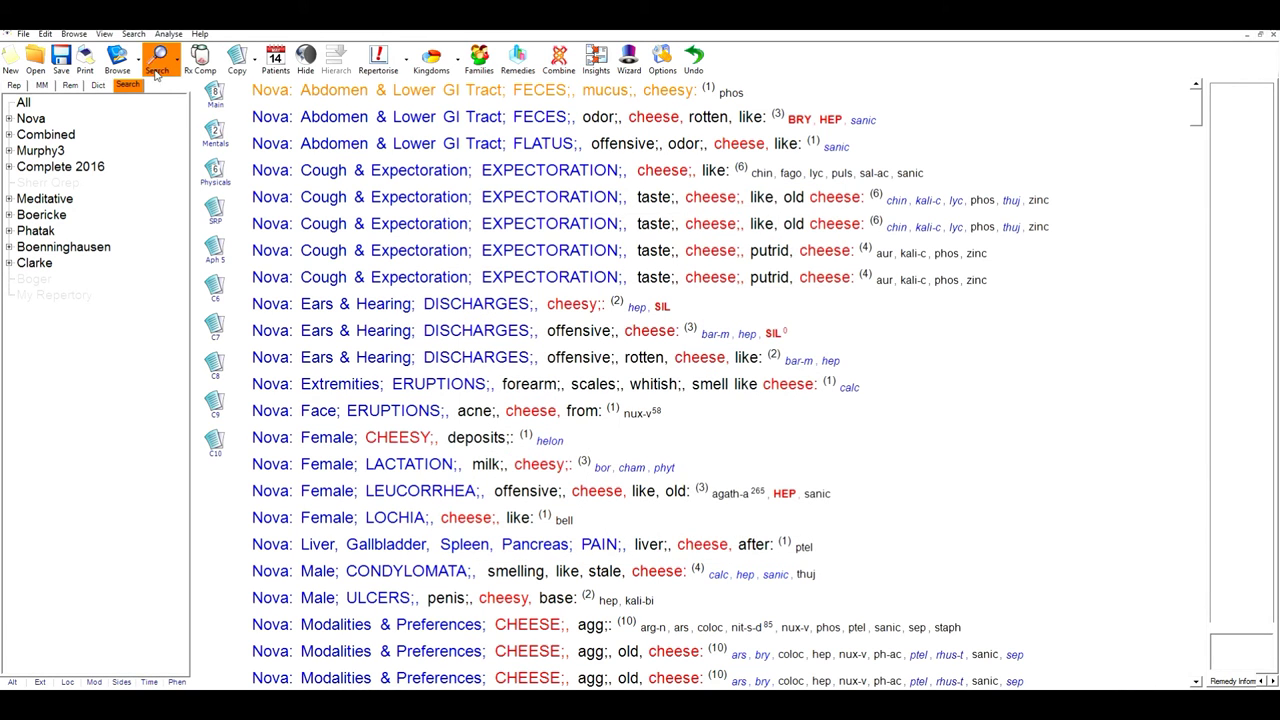
{"action": "left_click", "coordinate": [517, 268]}
{"action": "left_click", "coordinate": [629, 540]}
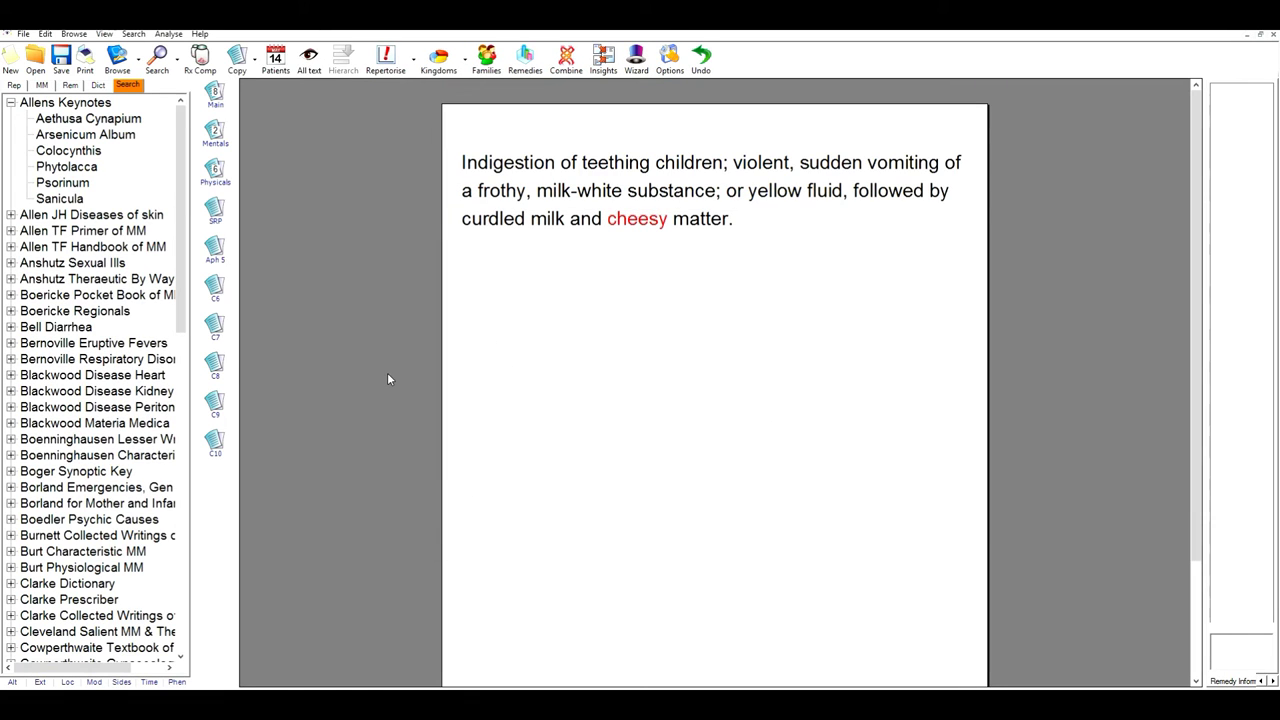
{"action": "left_click", "coordinate": [117, 136]}
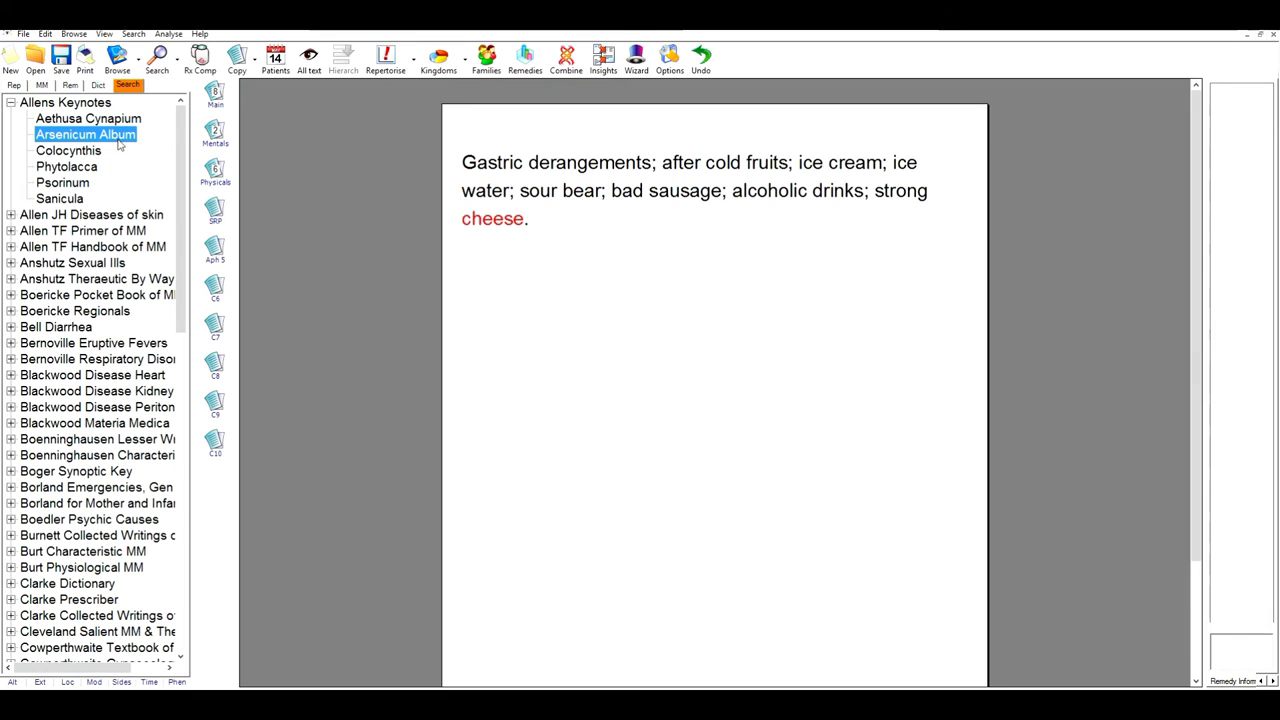
{"action": "left_click", "coordinate": [272, 62]}
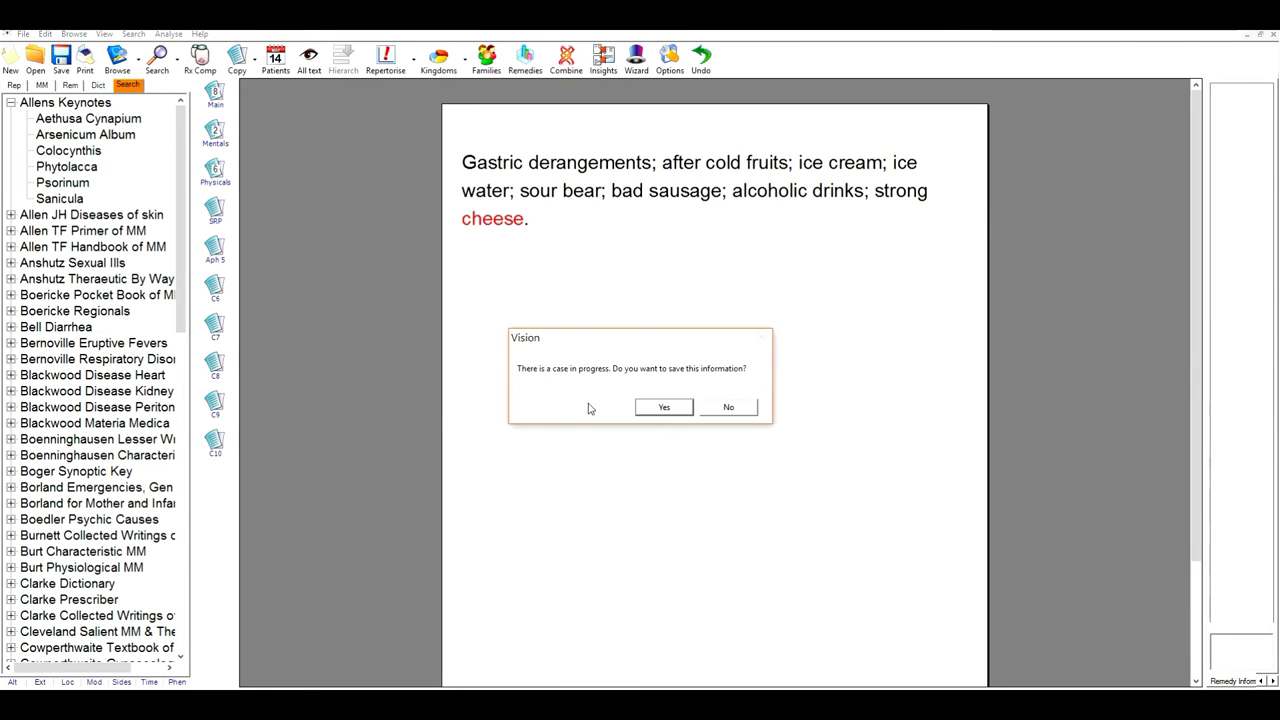
Save the current case, pick a patient, and open their 02/04/2013 Plac 40C consultation
{"action": "left_click", "coordinate": [652, 408]}
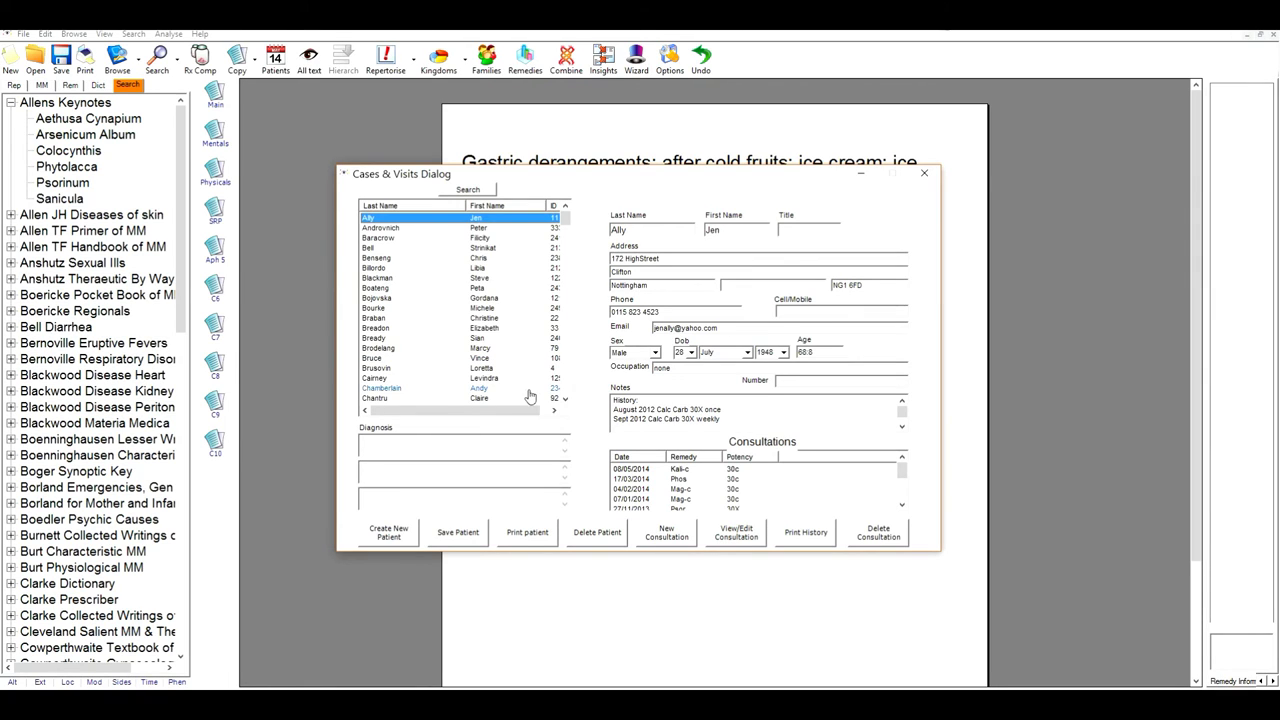
{"action": "left_click", "coordinate": [390, 369]}
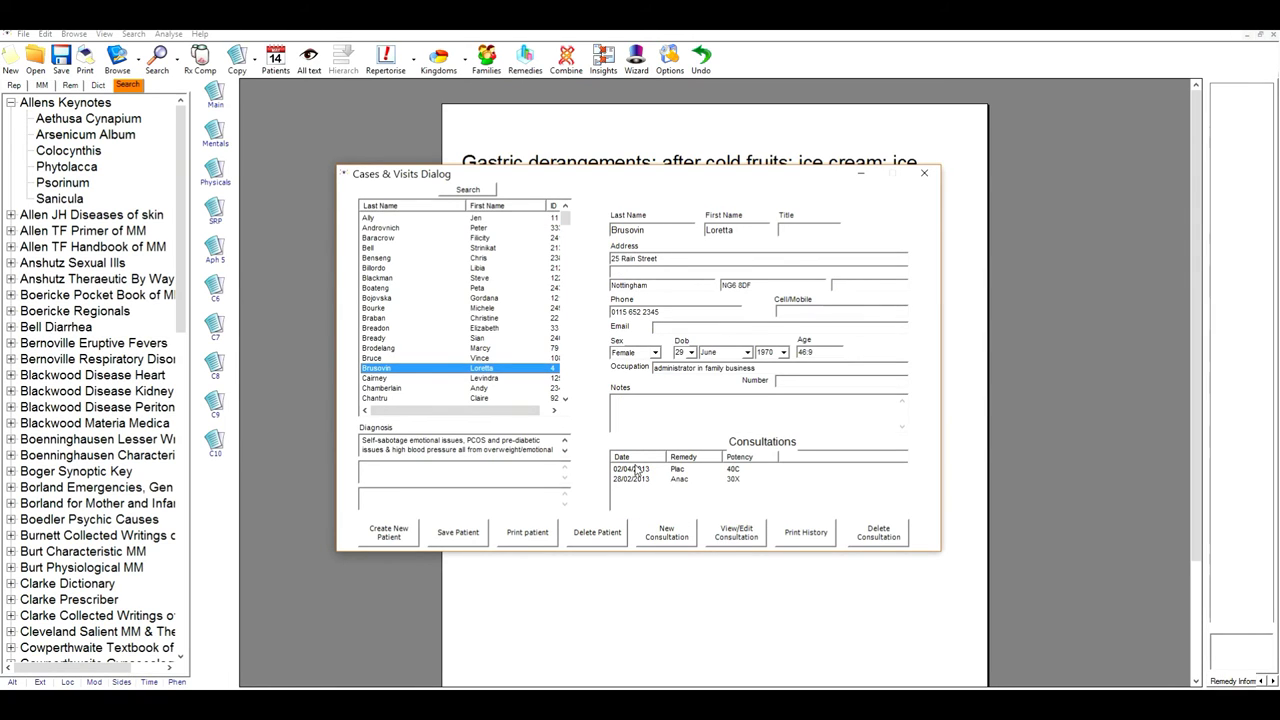
{"action": "double_click", "coordinate": [636, 470]}
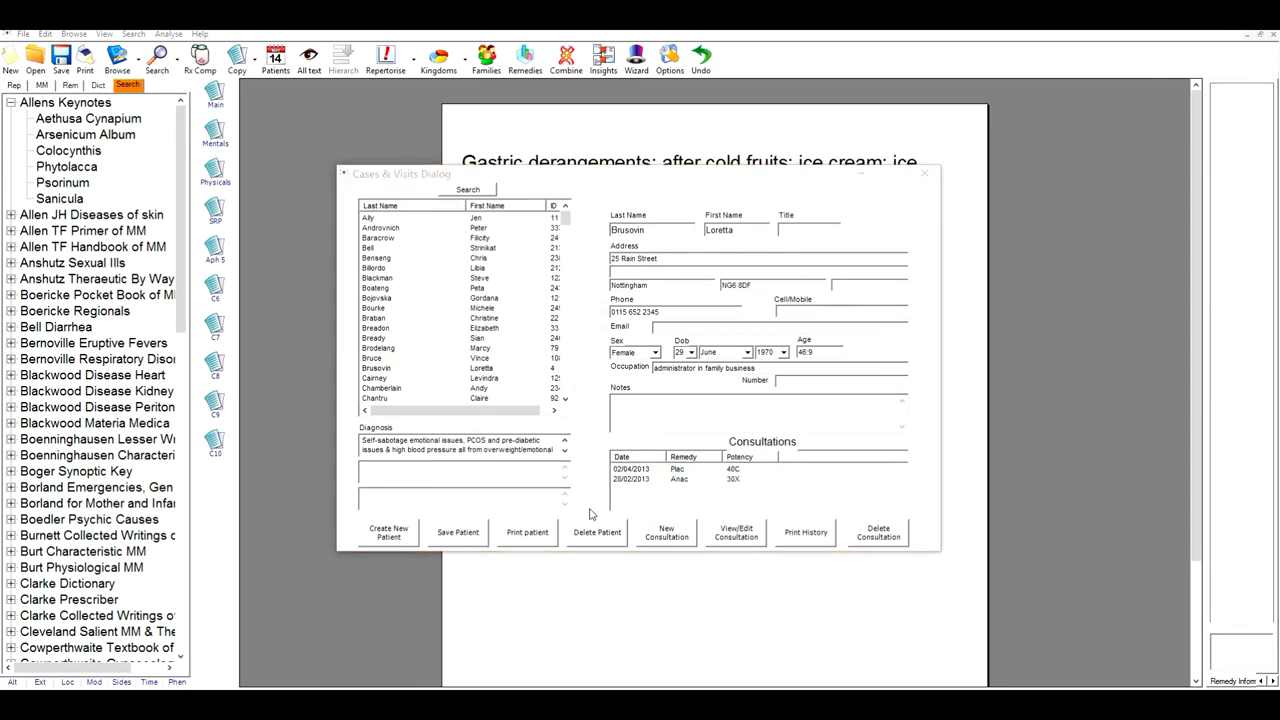